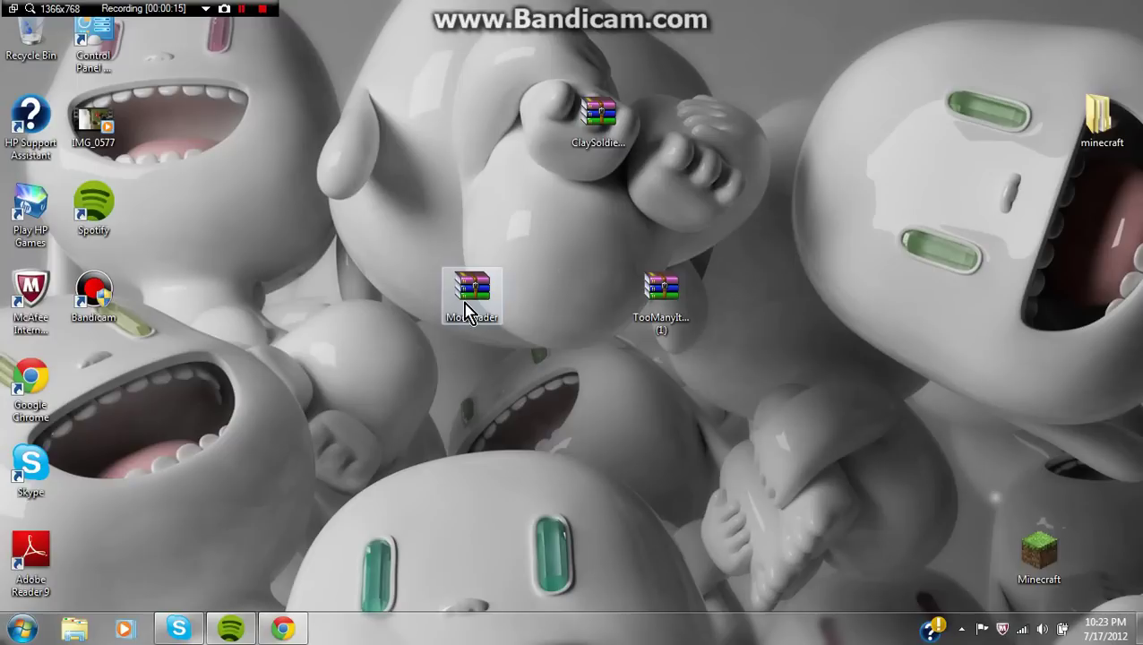
Select the ModLoader archive on the desktop, then the ClaySoldiers mod archive.
left_click(472, 313)
mouse_move(448, 240)
left_mouse_down()
mouse_move(557, 279)
mouse_move(636, 509)
left_mouse_up()
left_click_drag(417, 230, 545, 385)
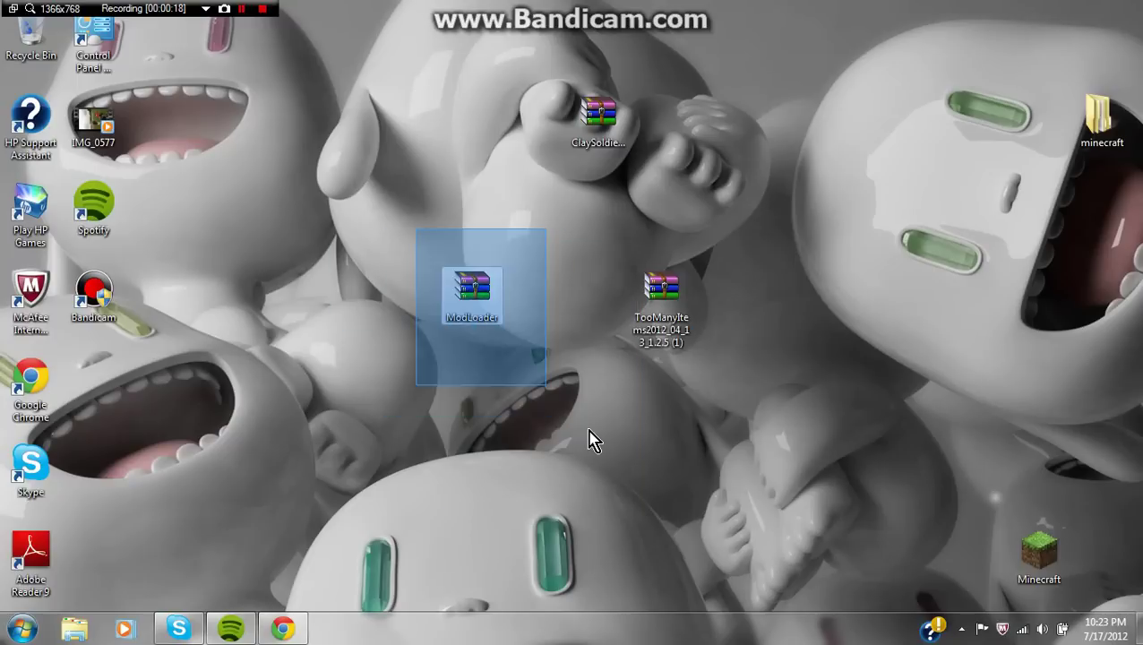
left_click(594, 439)
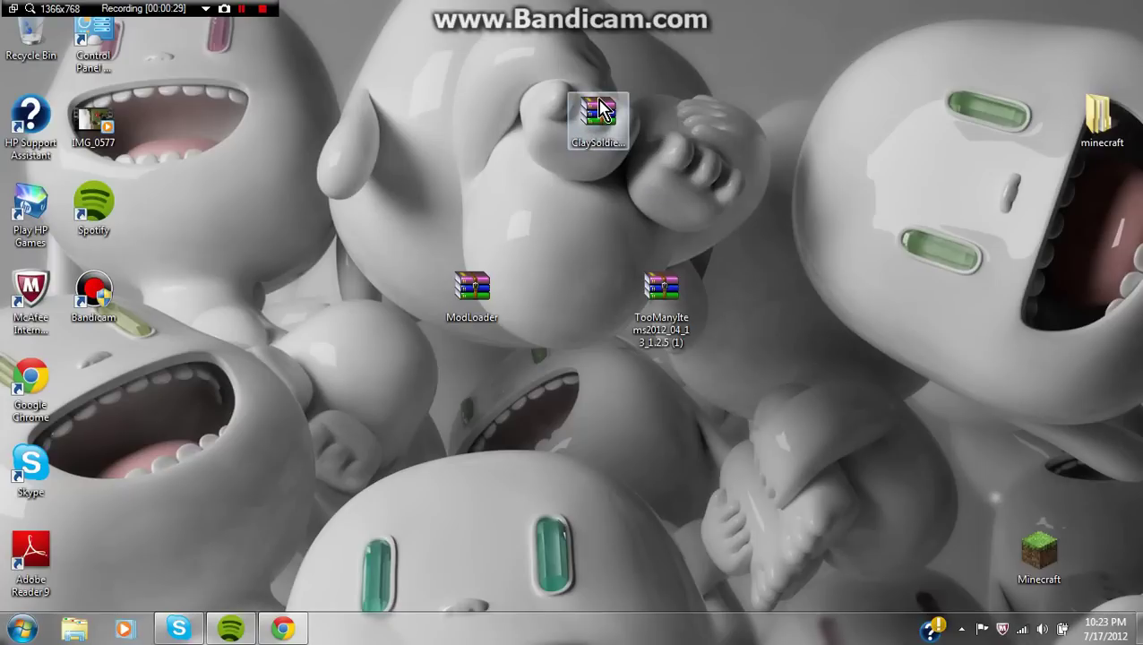
left_click(602, 117)
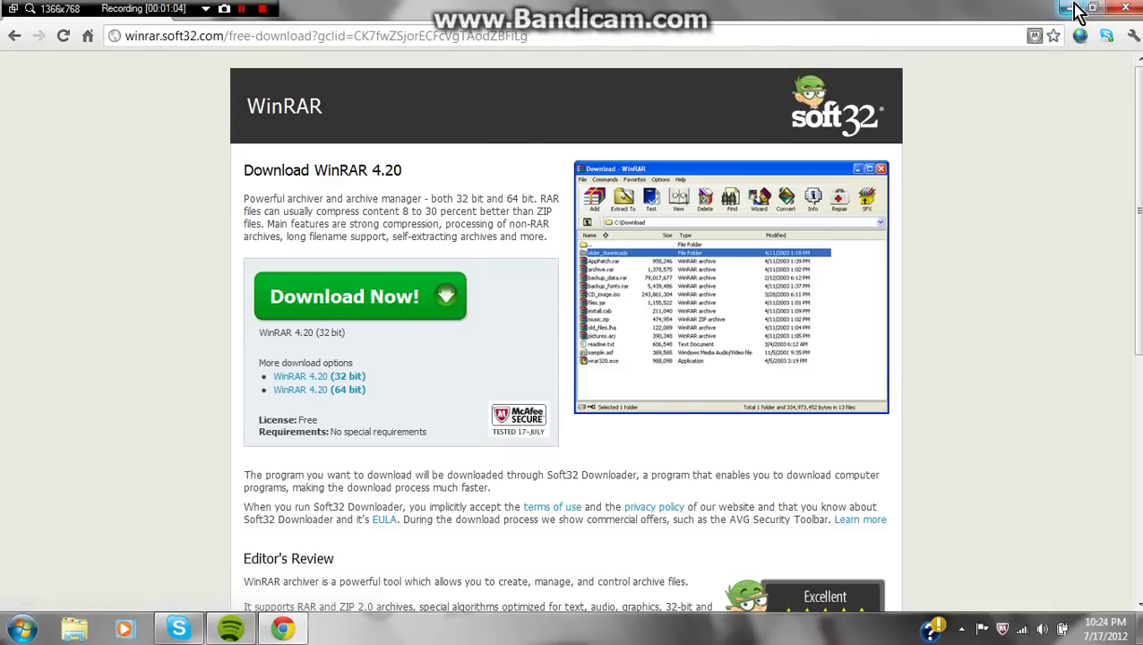
Minimize Chrome, leaving the Soft32 WinRAR page open, to reveal the desktop.
left_click(1071, 8)
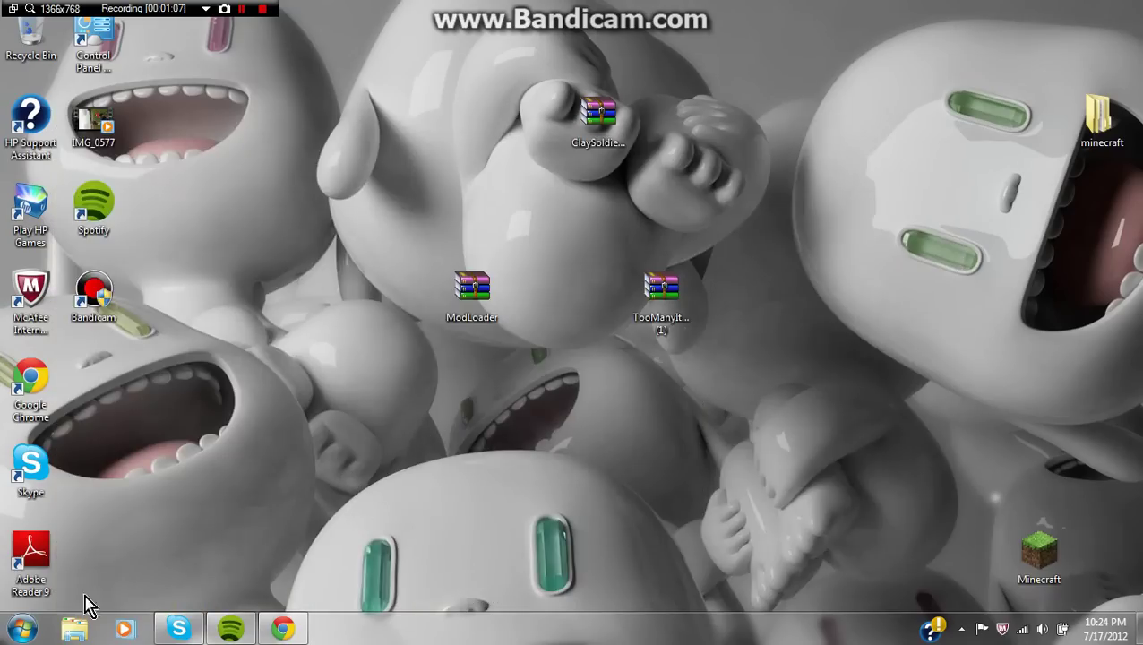
Open the AppData Roaming folder with a Start menu search for %appdata.
left_click(385, 358)
left_click(22, 630)
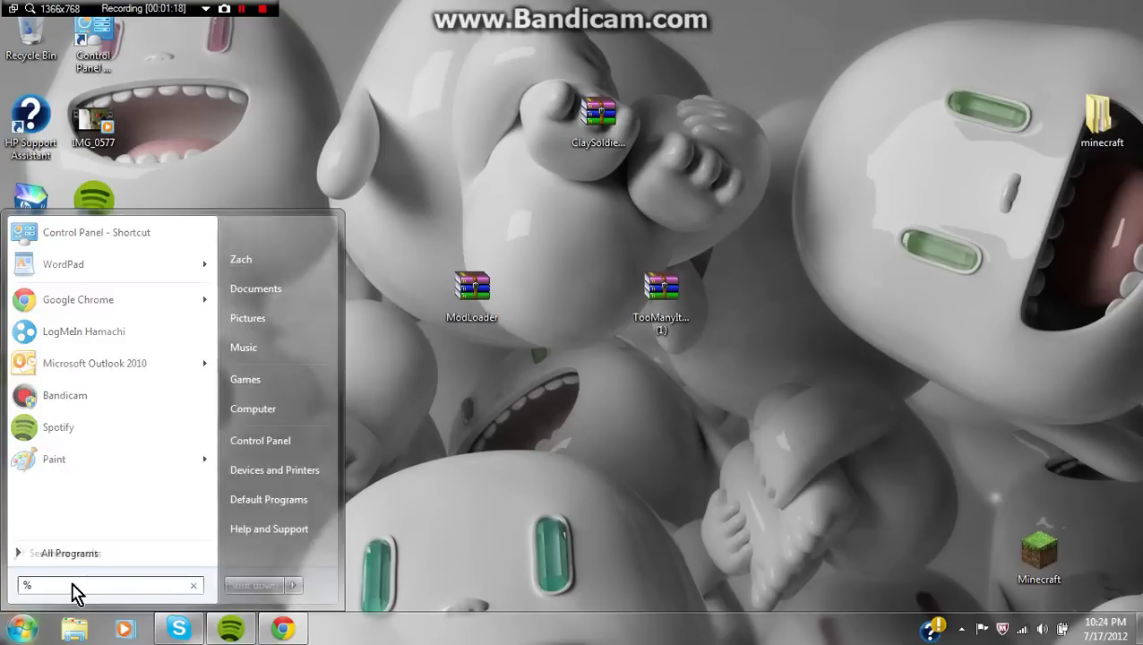
type("%appdata")
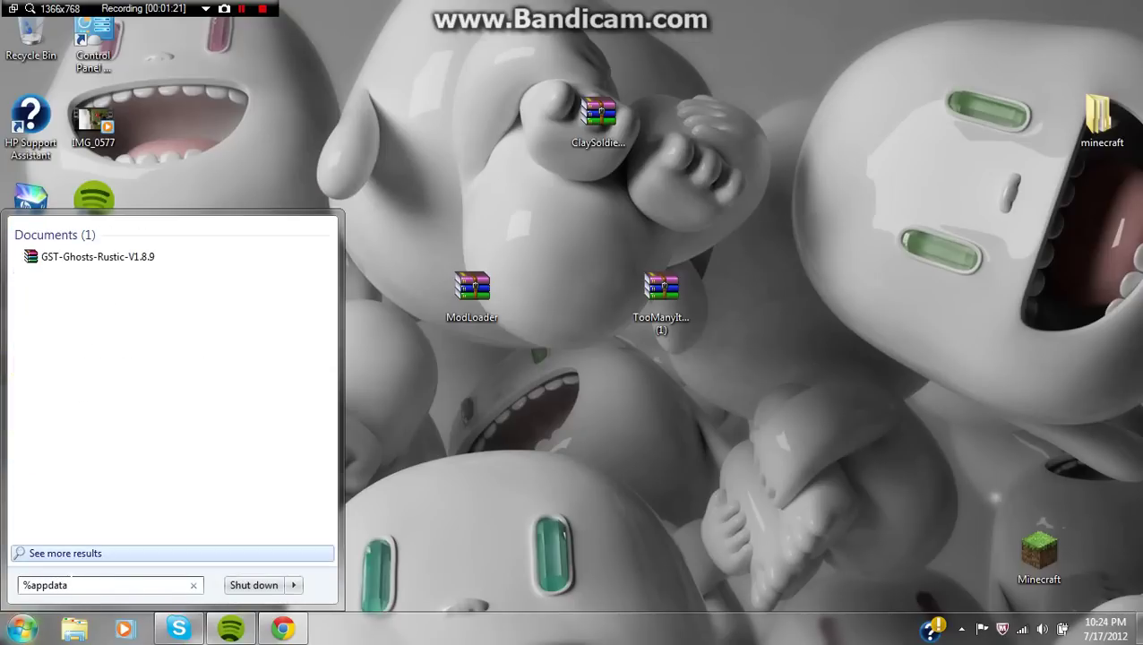
type(" %")
key("Return")
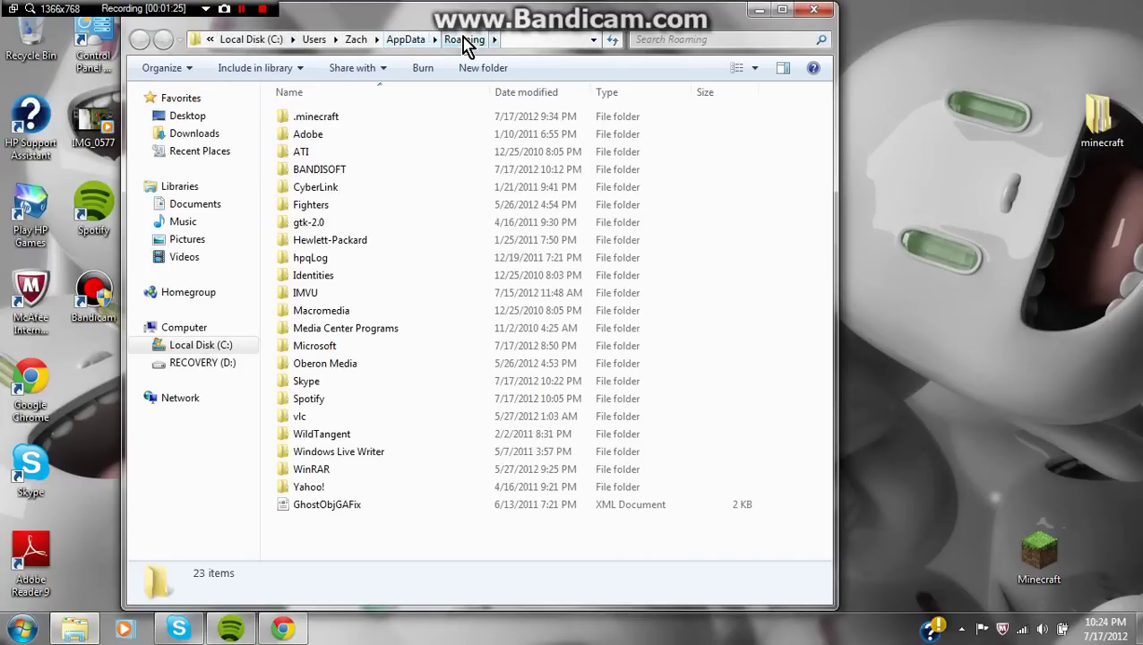
Go into .minecraft\bin and show the Open with choices for minecraft.jar.
left_click(336, 117)
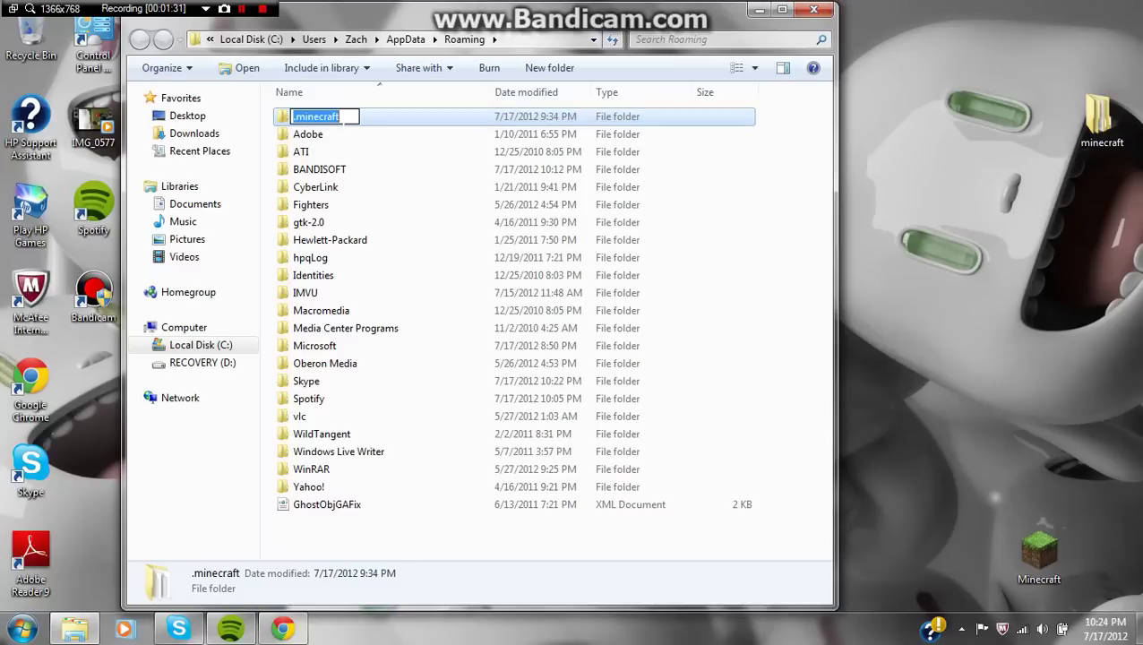
double_click(408, 119)
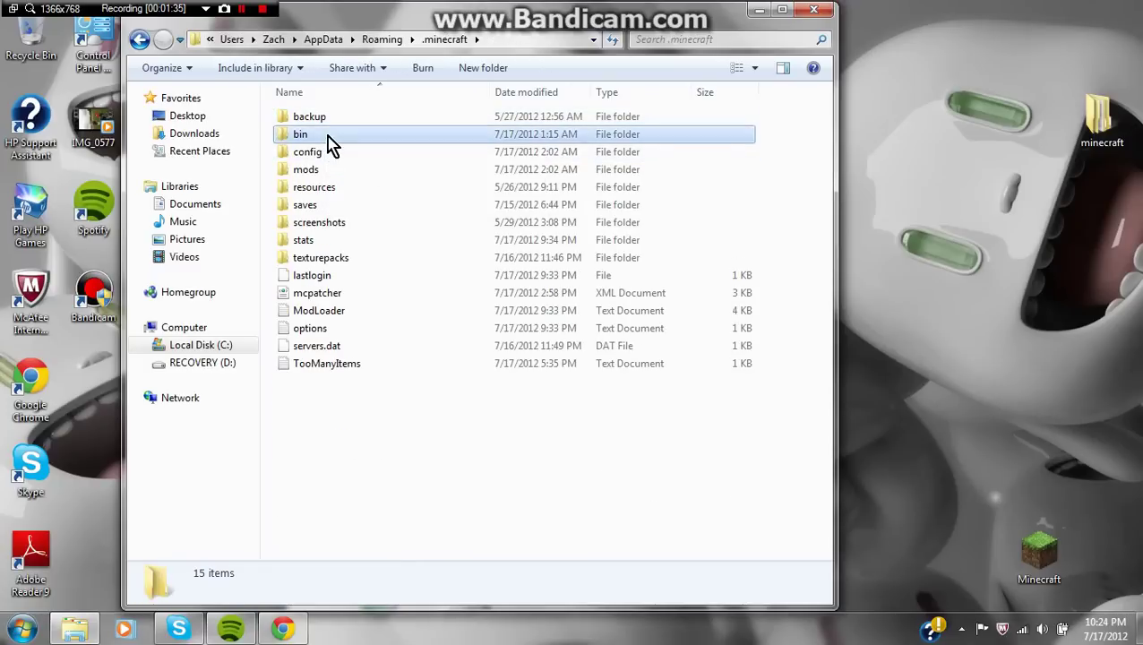
double_click(325, 139)
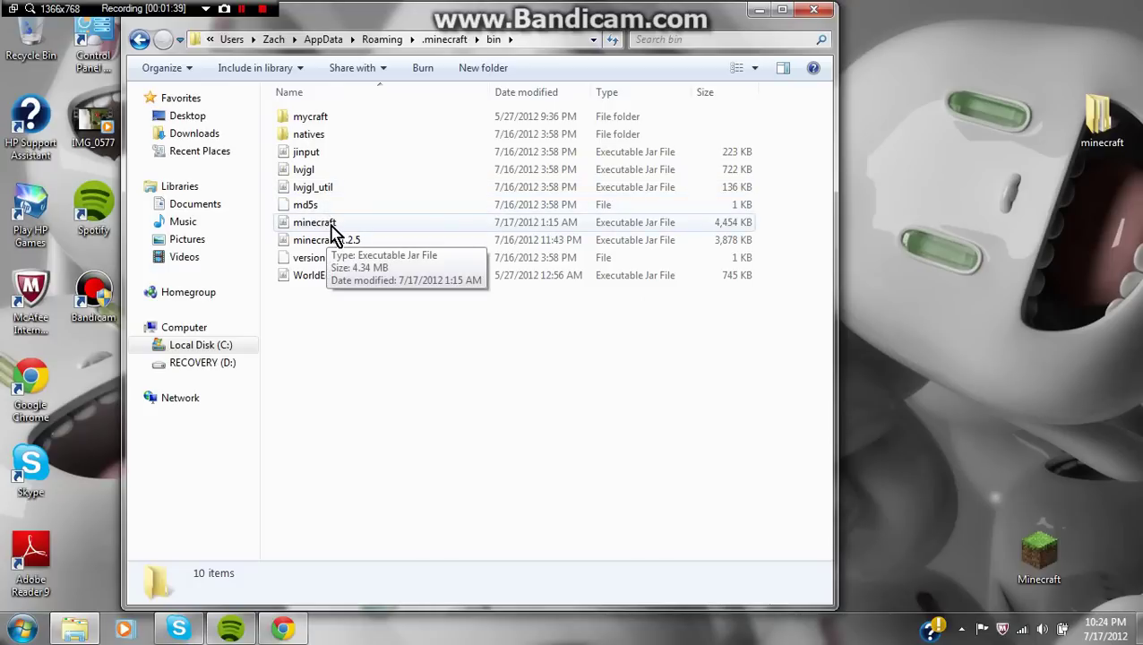
right_click(333, 224)
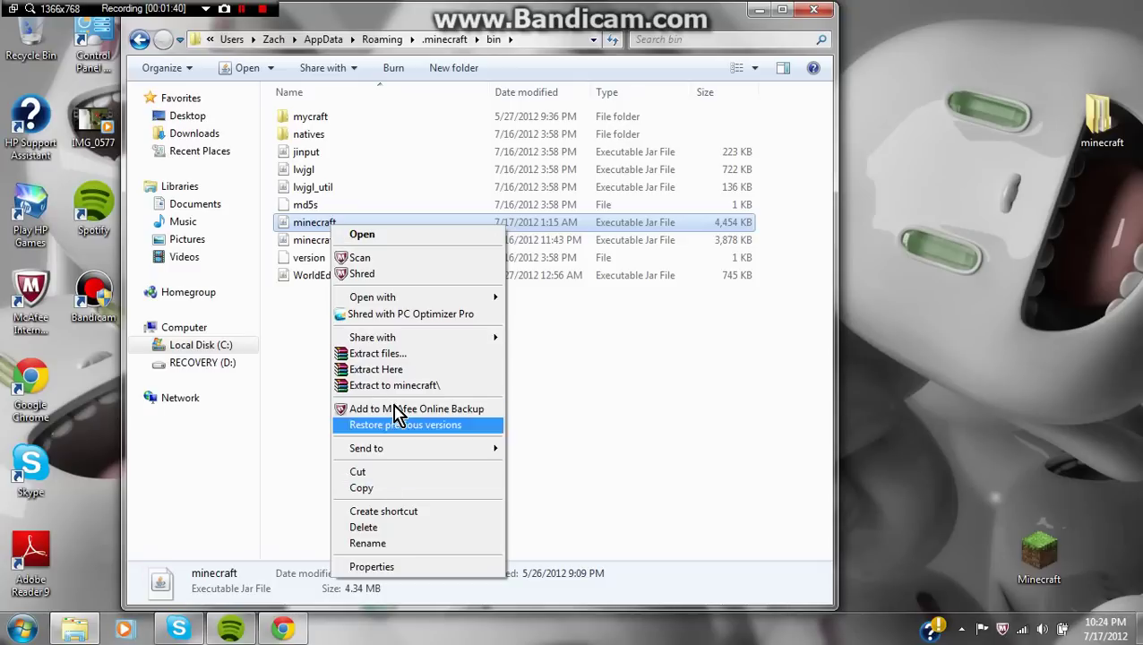
mouse_move(373, 297)
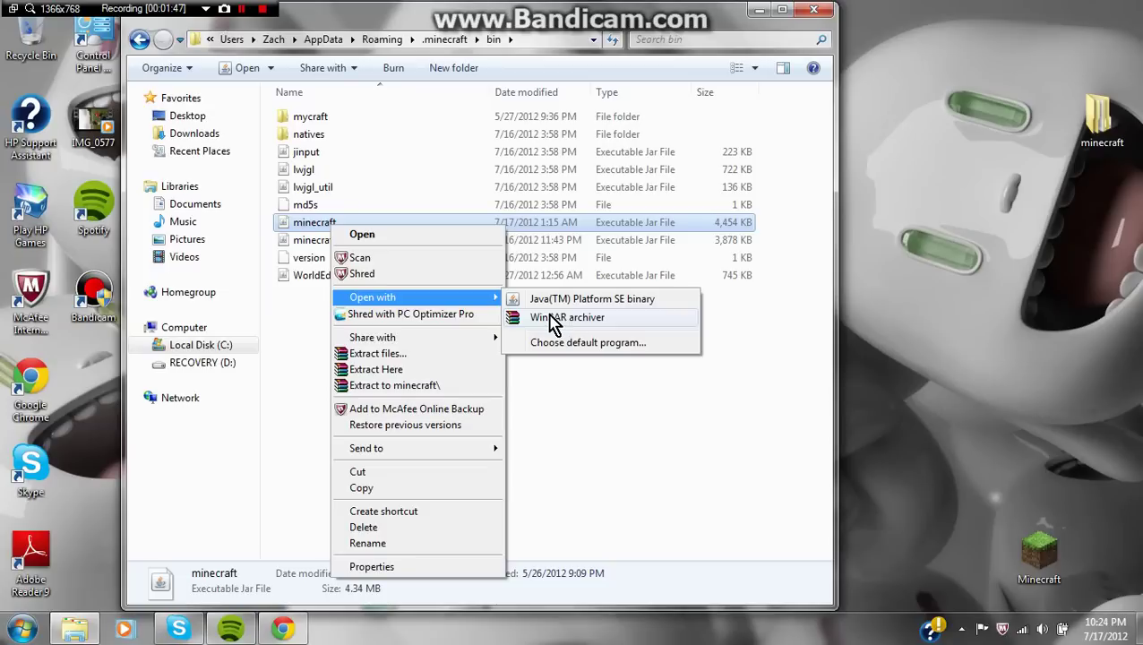
Open minecraft.jar in WinRAR, dismiss the license reminder, and move the window left.
left_click(553, 319)
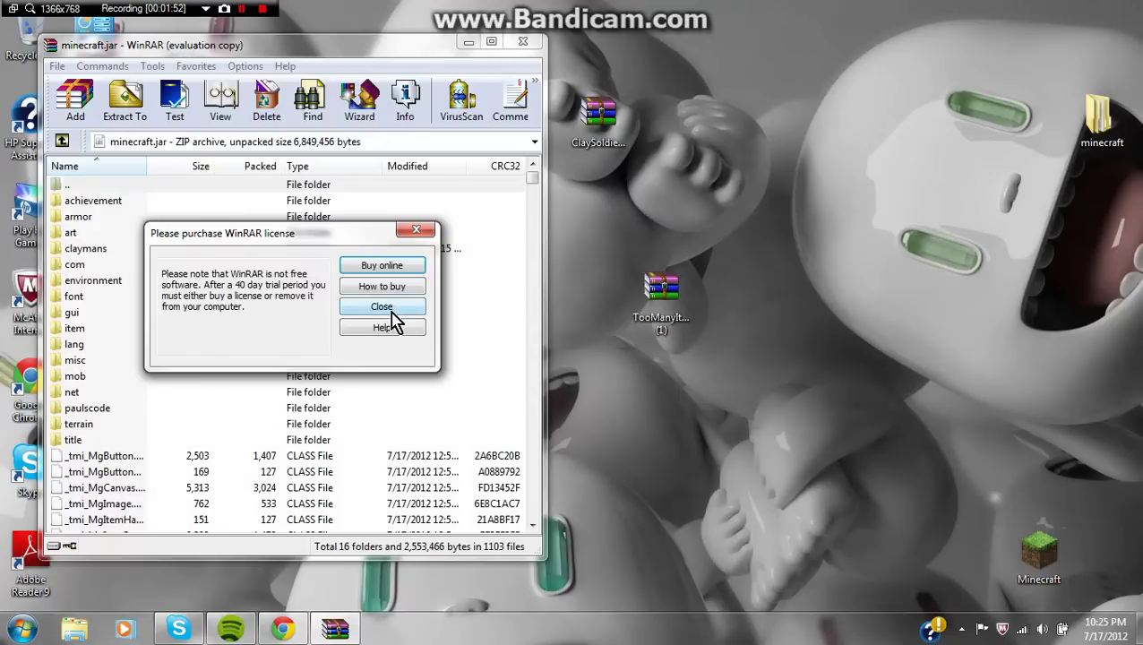
left_click(382, 307)
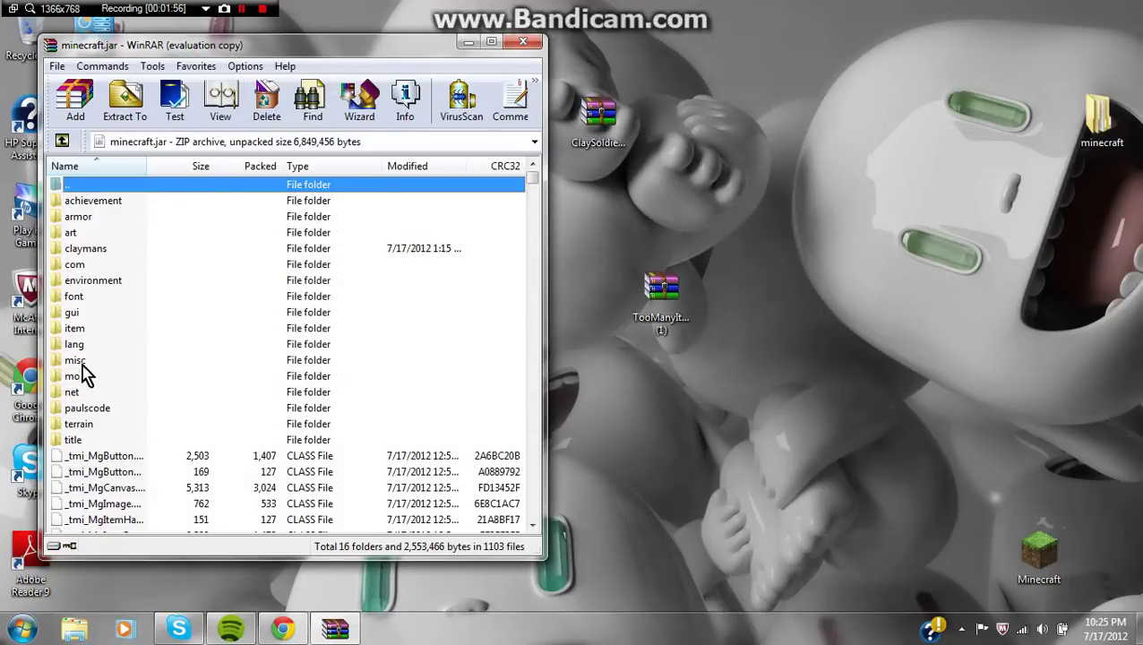
left_click(75, 363)
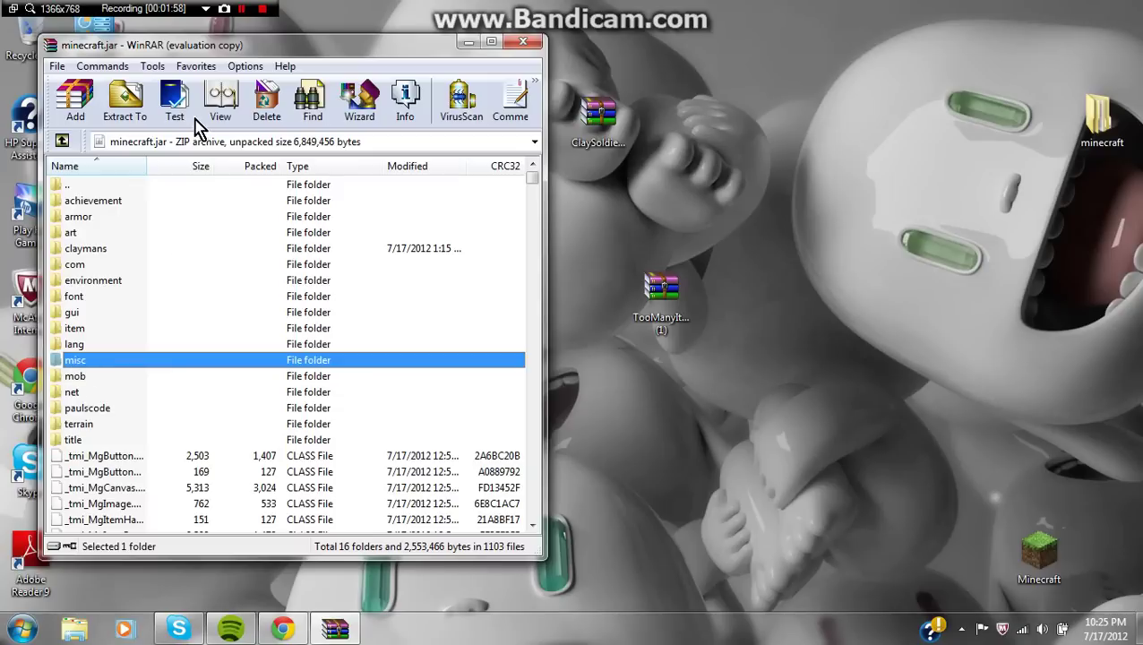
left_click(770, 305)
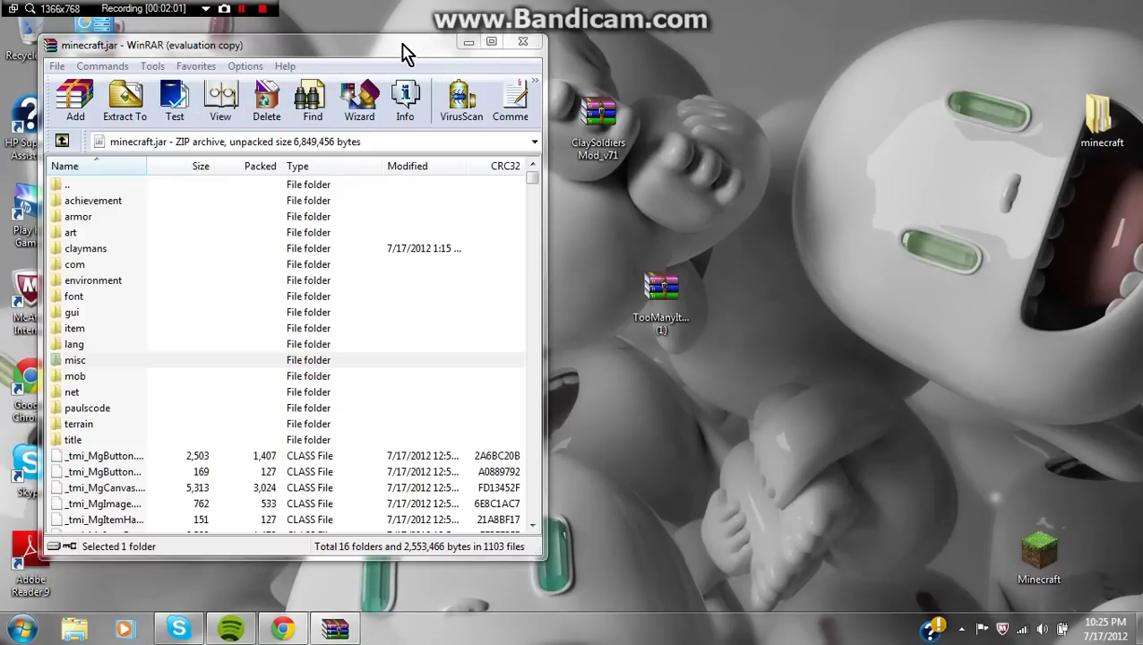
left_click_drag(407, 52, 383, 50)
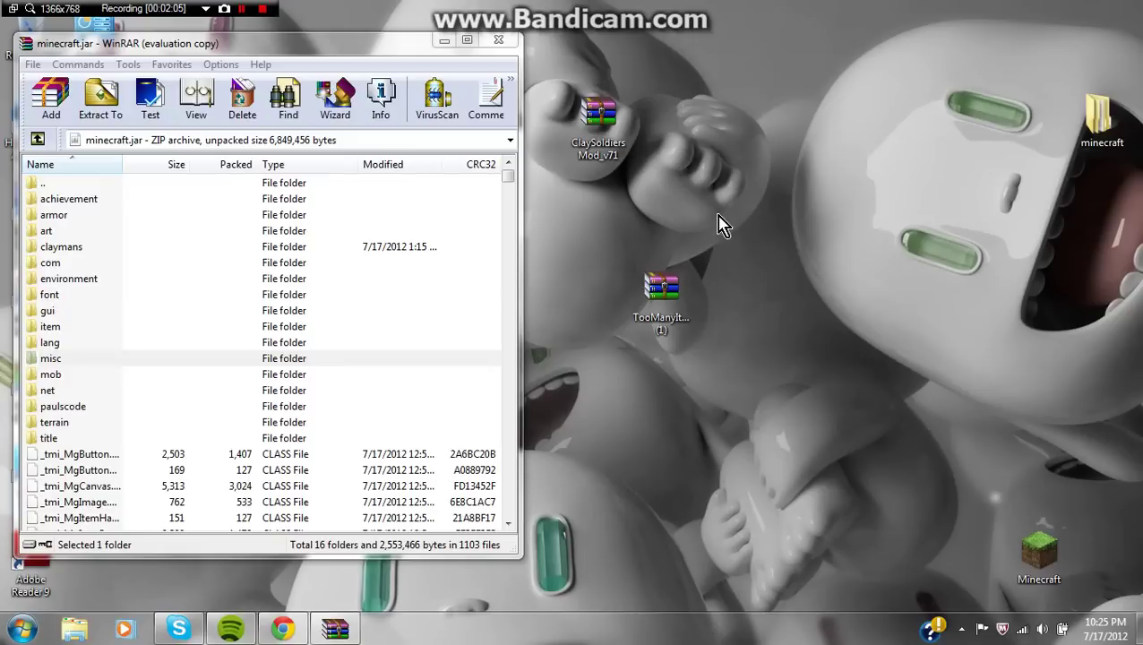
Open ClaySoldiersMod_v71.zip in WinRAR, placed and enlarged on the screen's right side.
left_click_drag(599, 126, 618, 151)
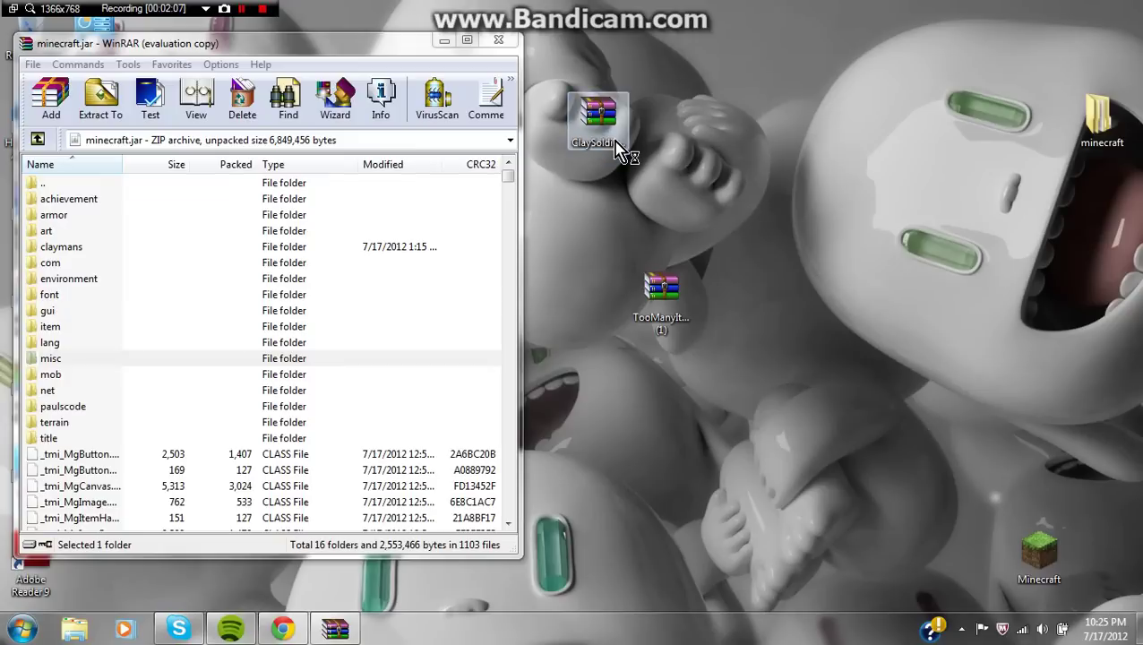
double_click(598, 125)
left_click_drag(293, 46, 810, 93)
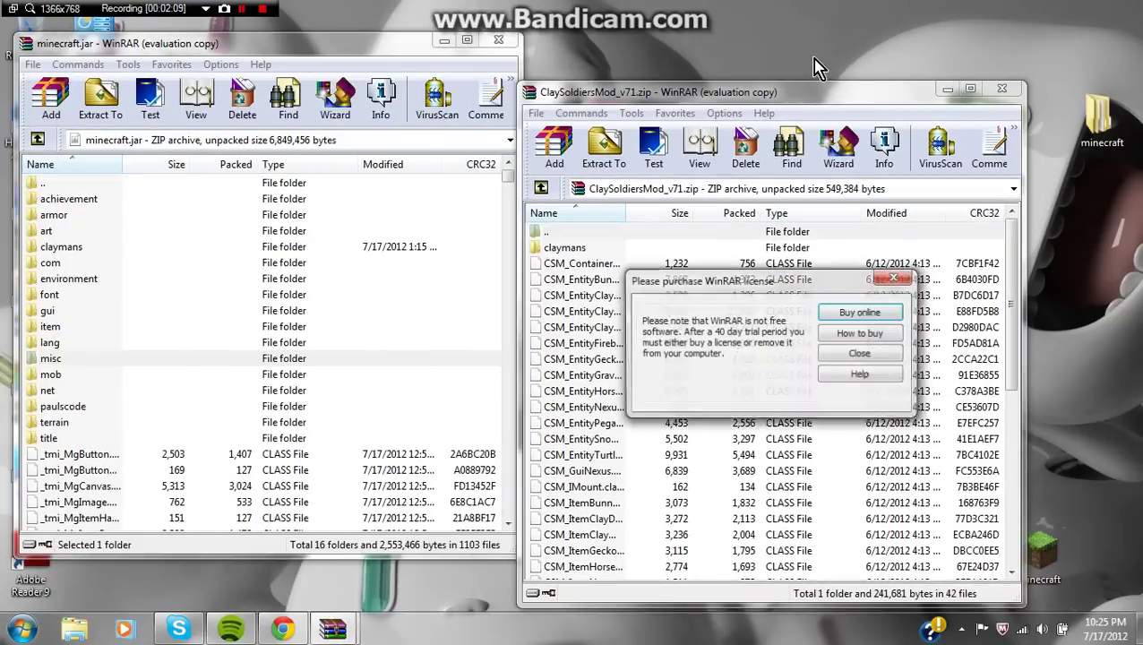
left_click(859, 353)
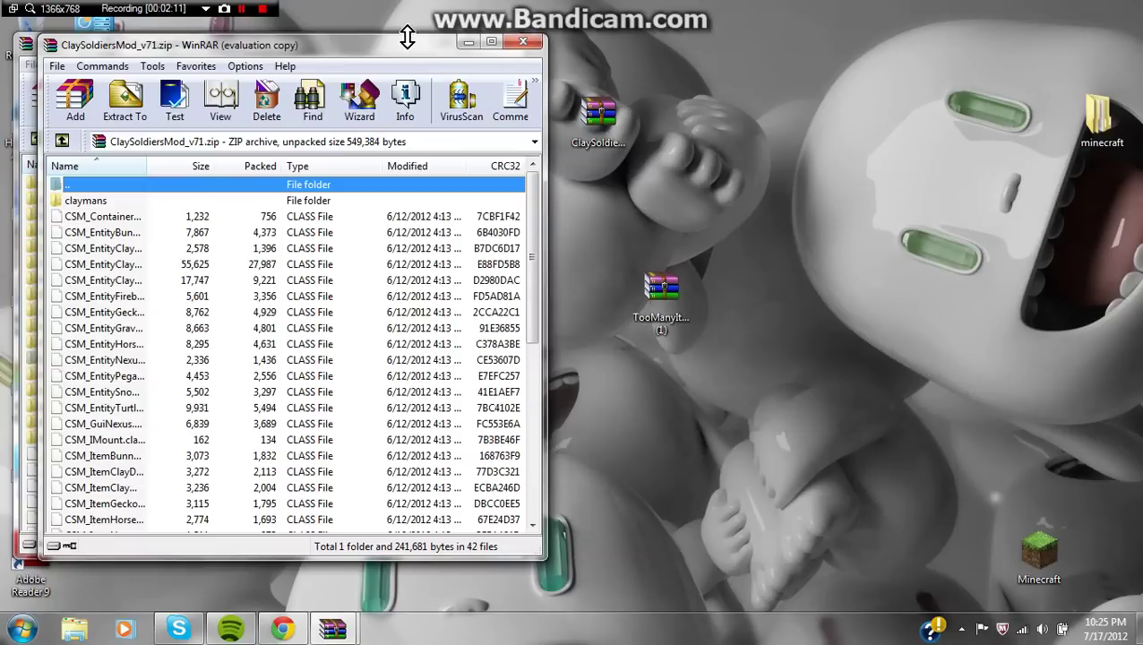
left_click_drag(408, 45, 936, 62)
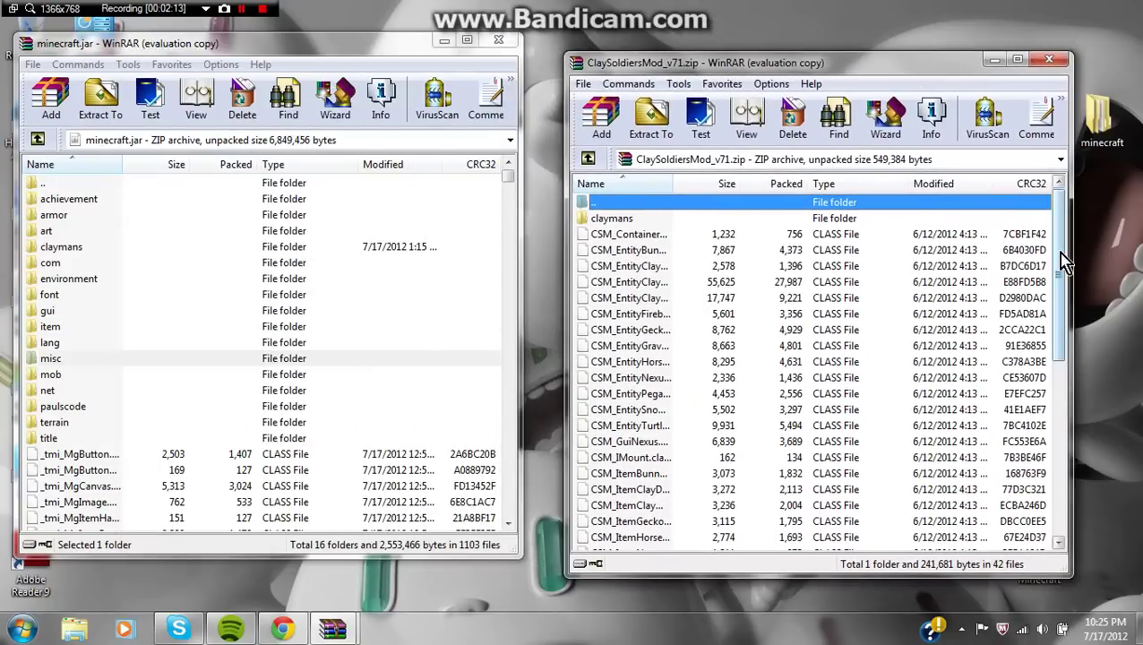
left_click_drag(1063, 262, 1063, 537)
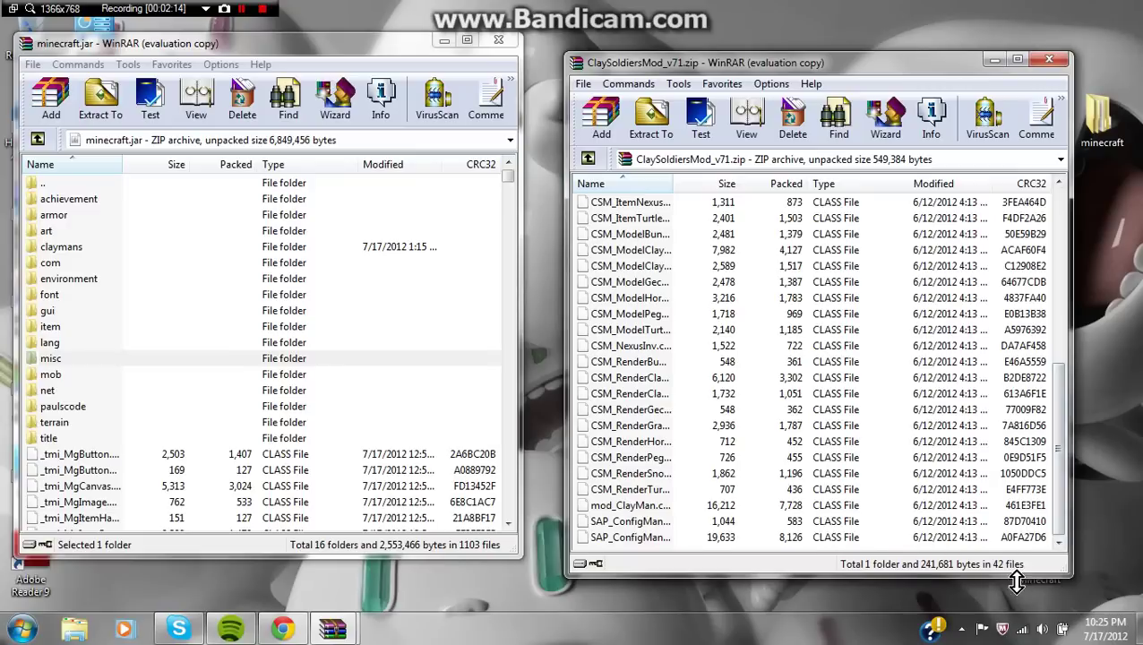
left_click_drag(1017, 578, 1042, 618)
Drag all Clay Soldiers files into minecraft.jar, then resize and raise the mod window.
mouse_move(1039, 578)
left_mouse_down()
mouse_move(778, 106)
mouse_move(717, 175)
left_mouse_up()
left_click_drag(778, 358, 752, 318)
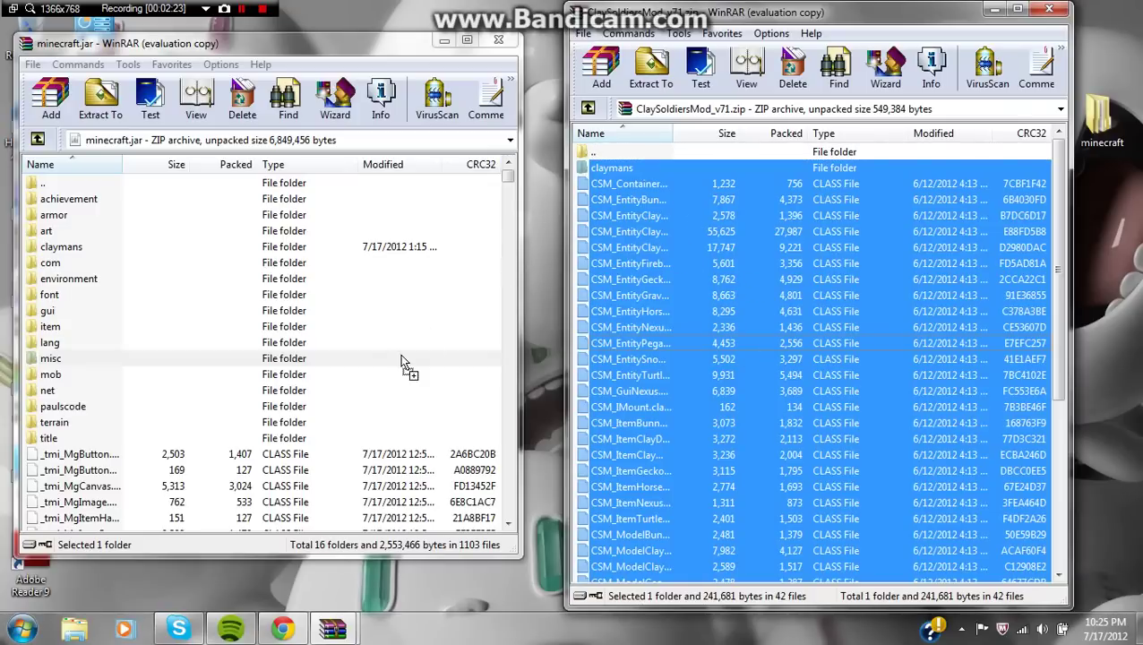
left_click_drag(752, 317, 1061, 385)
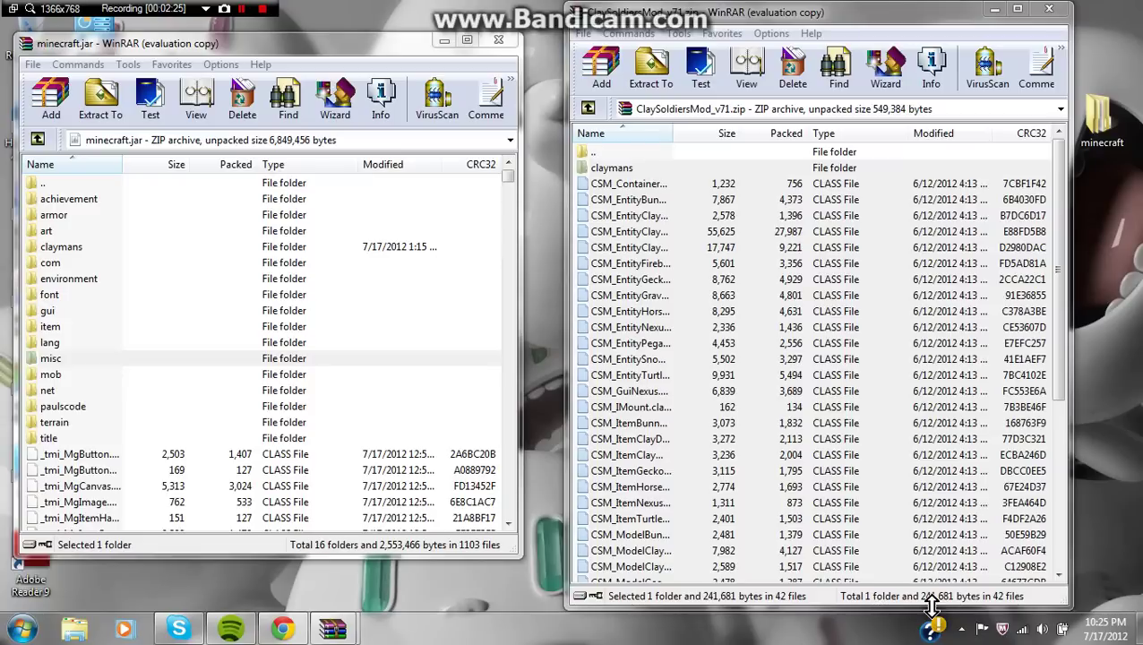
left_click_drag(927, 602, 912, 556)
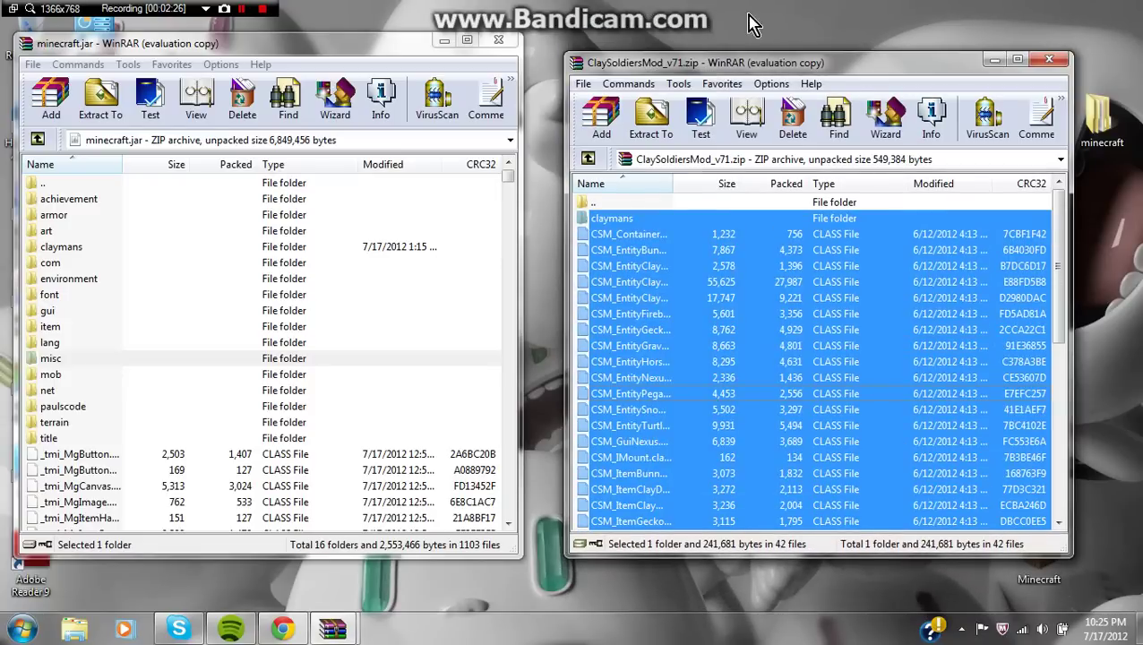
left_click_drag(697, 66, 696, 49)
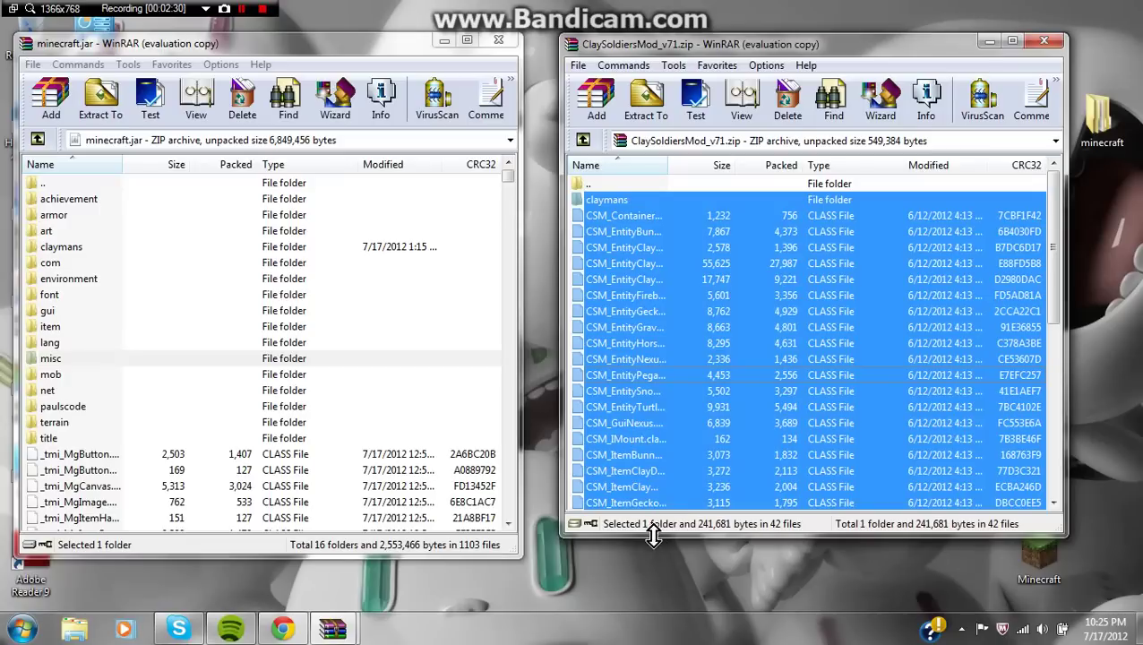
View the mob folder inside minecraft.jar, then return to the archive root.
left_click(61, 376)
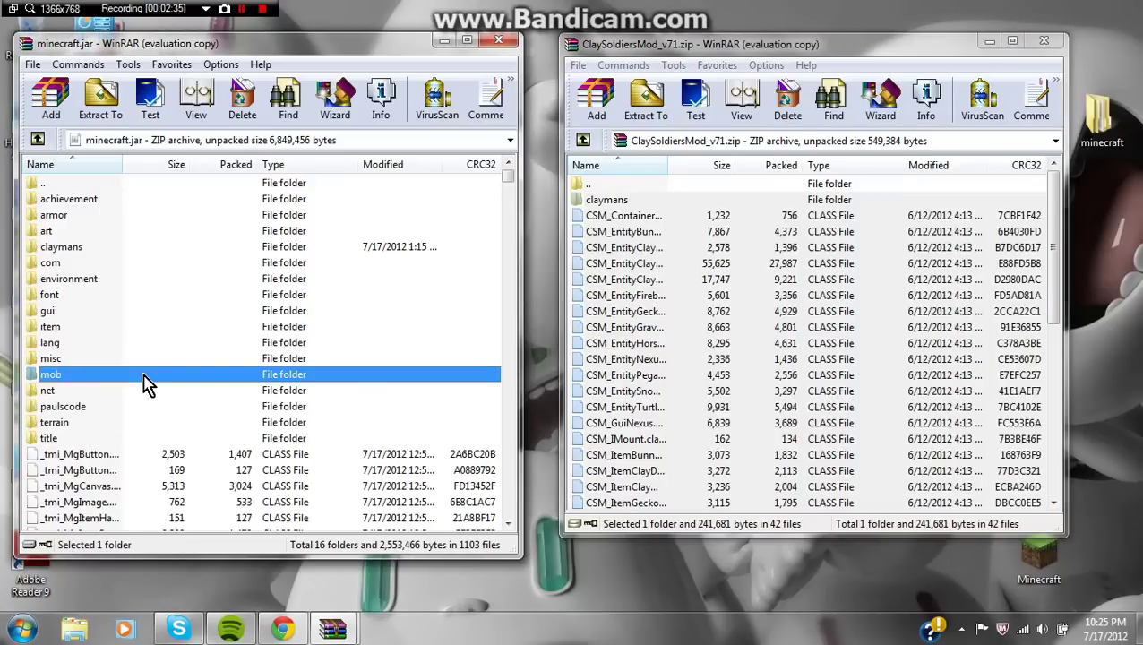
double_click(53, 375)
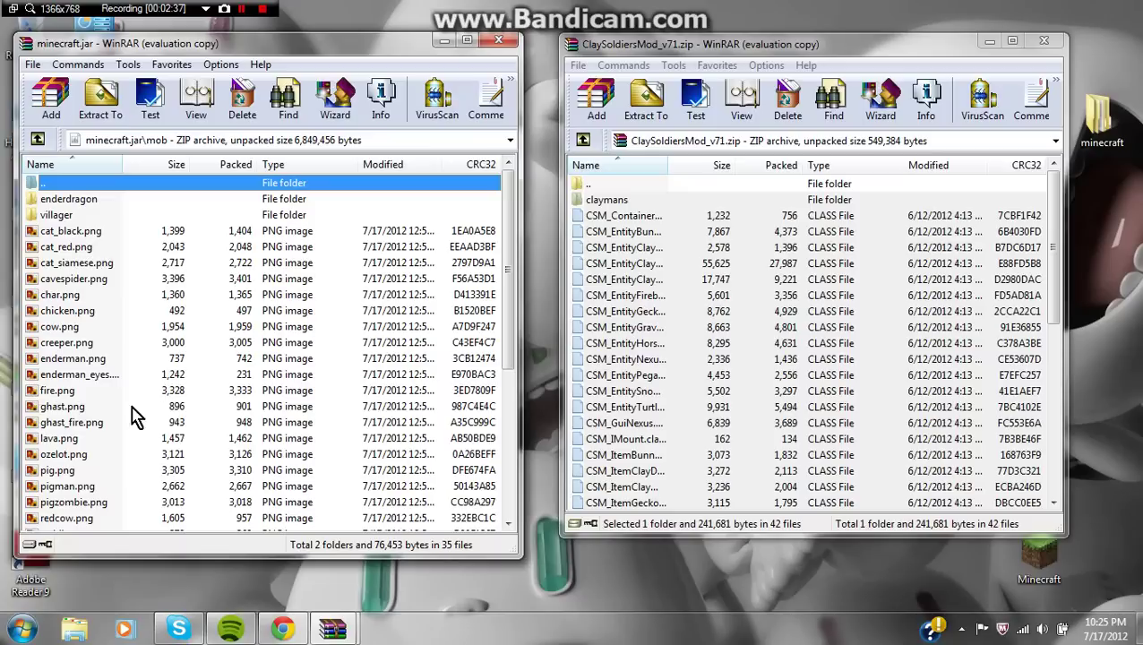
scroll(115, 427, "down", 5)
scroll(121, 421, "down", 3)
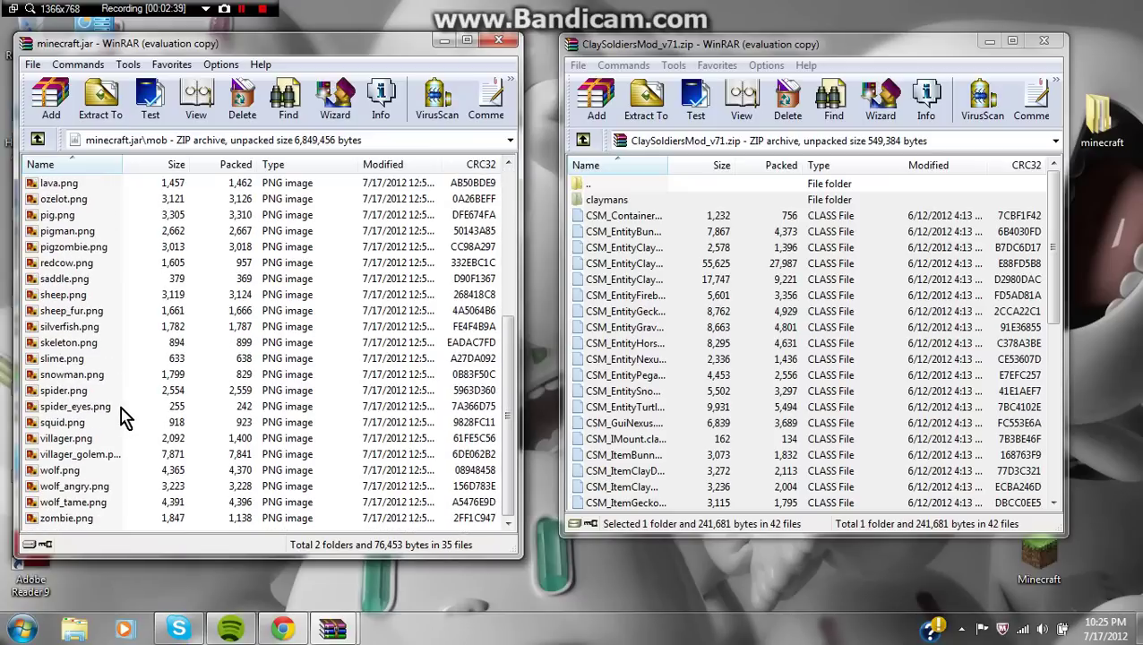
left_click(37, 140)
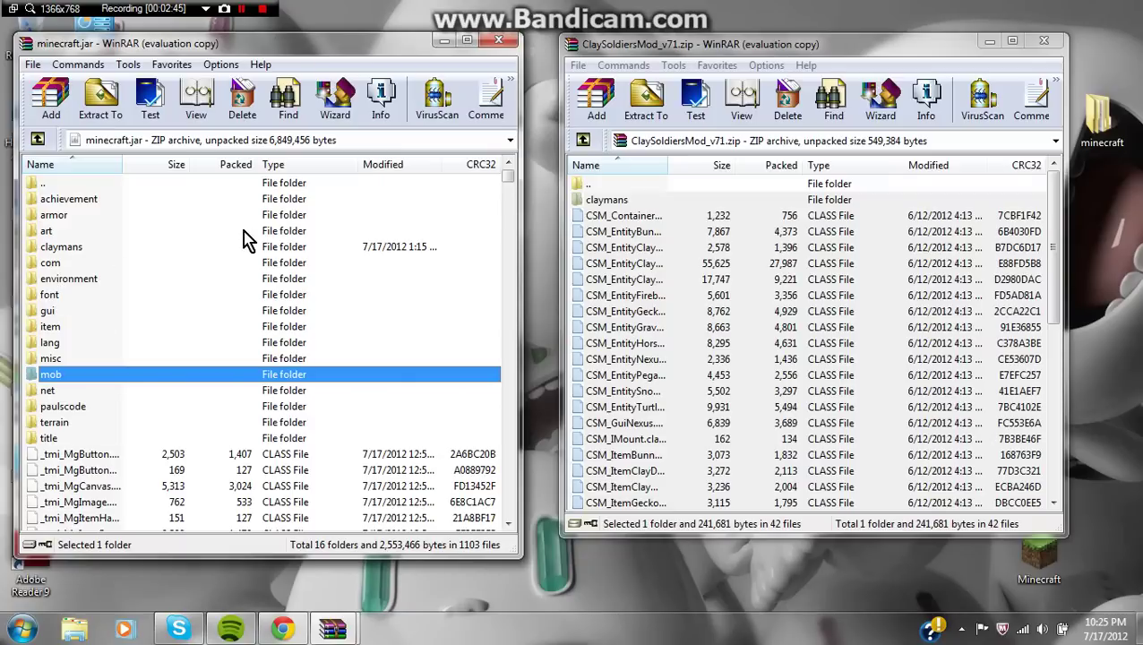
Select the claymans folder, close ClaySoldiersMod_v71.zip, and move minecraft.jar aside.
left_click(63, 247)
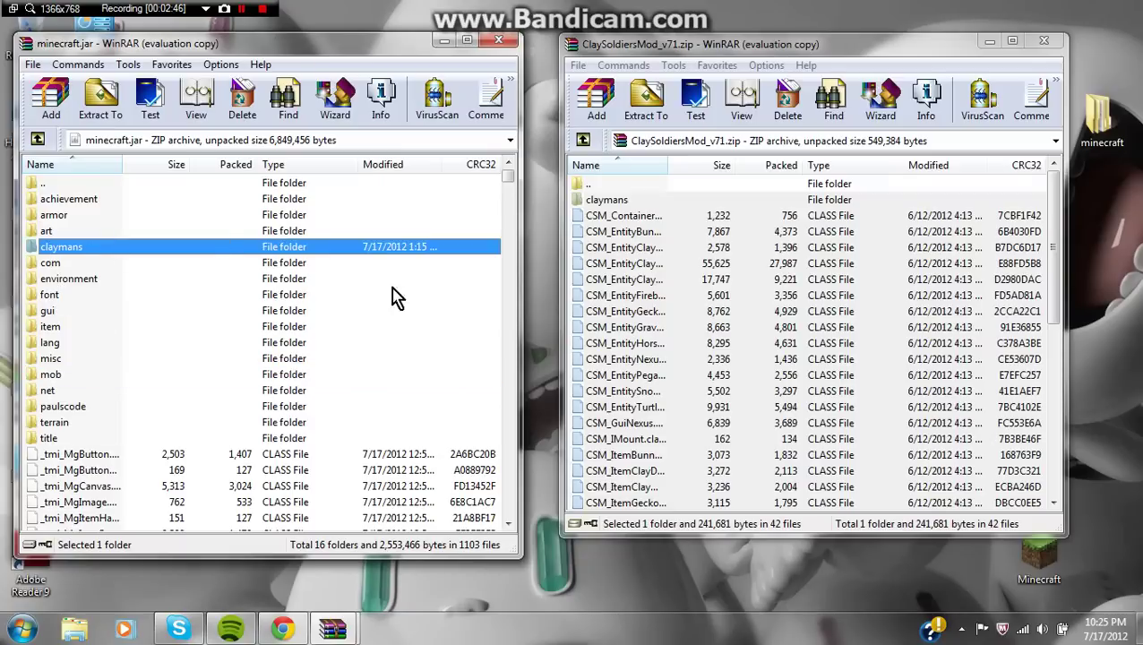
left_click(654, 578)
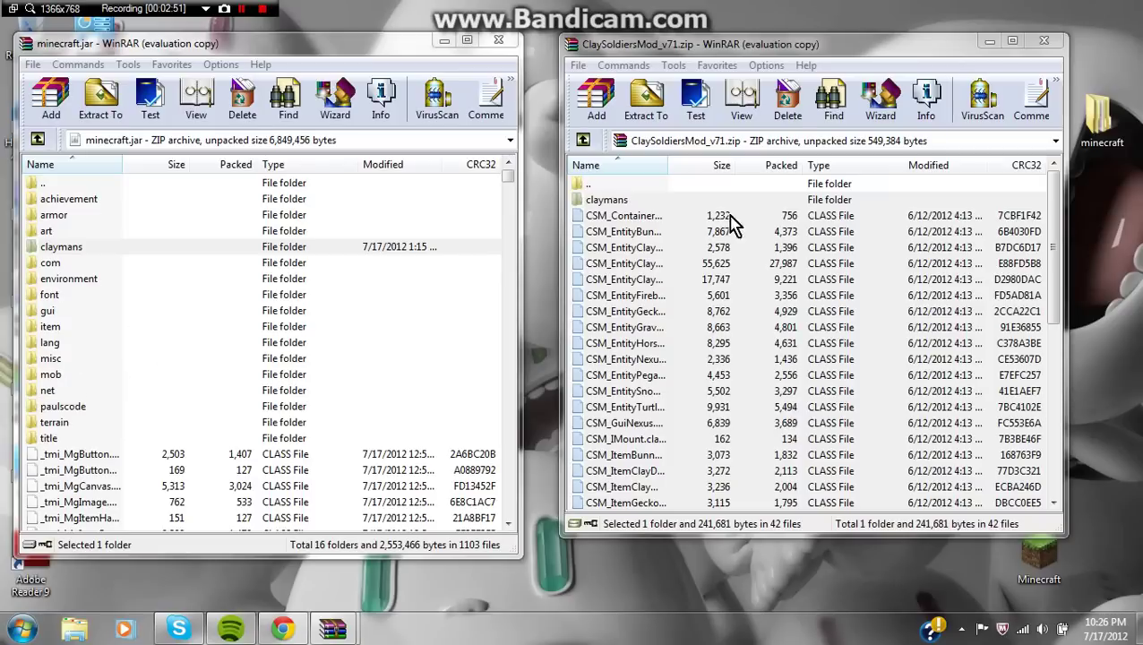
left_click(1043, 42)
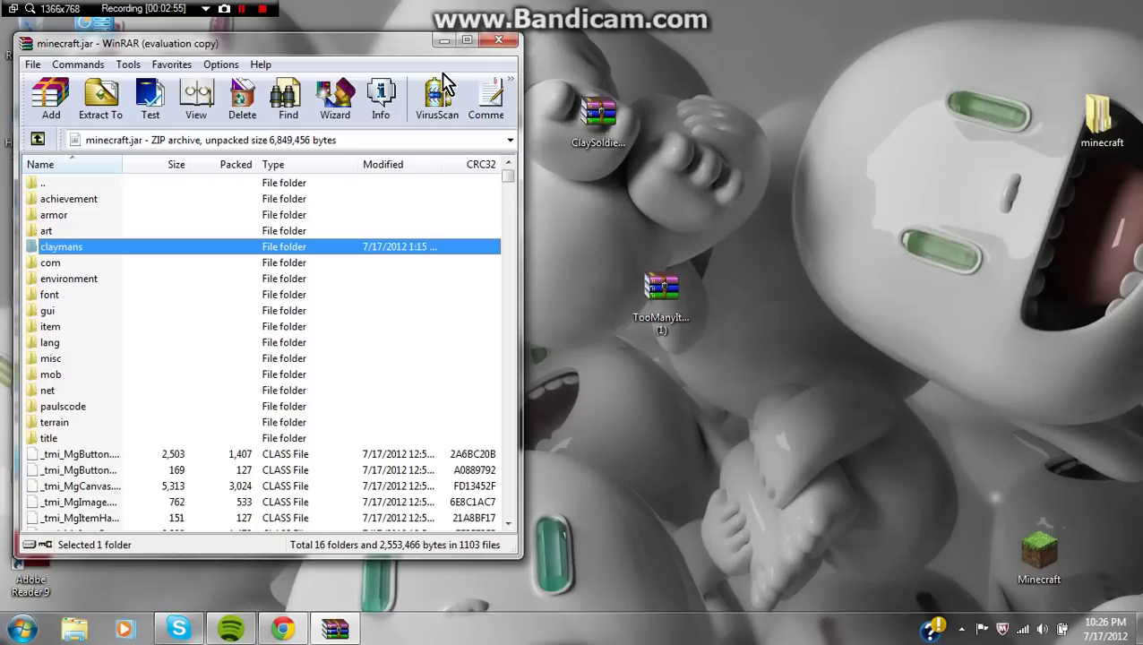
mouse_move(387, 43)
left_mouse_down()
mouse_move(264, 304)
mouse_move(261, 281)
left_mouse_up()
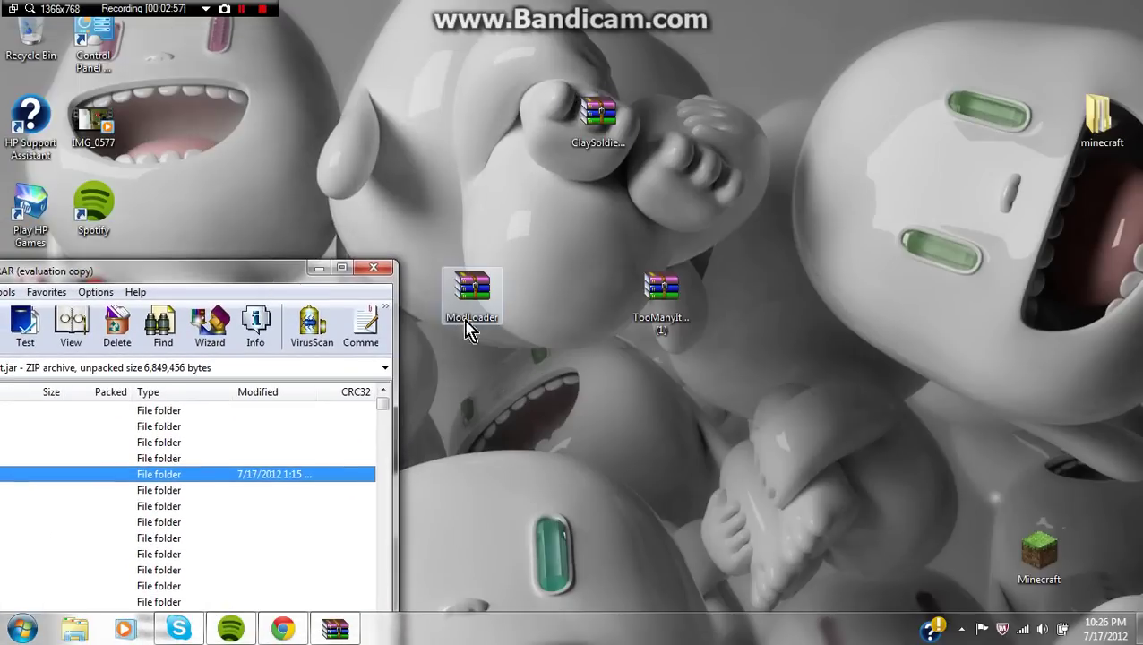
Open ModLoader.zip in WinRAR past the license reminder, reposition it, and close it.
left_click_drag(472, 291, 786, 378)
left_click_drag(240, 273, 387, 52)
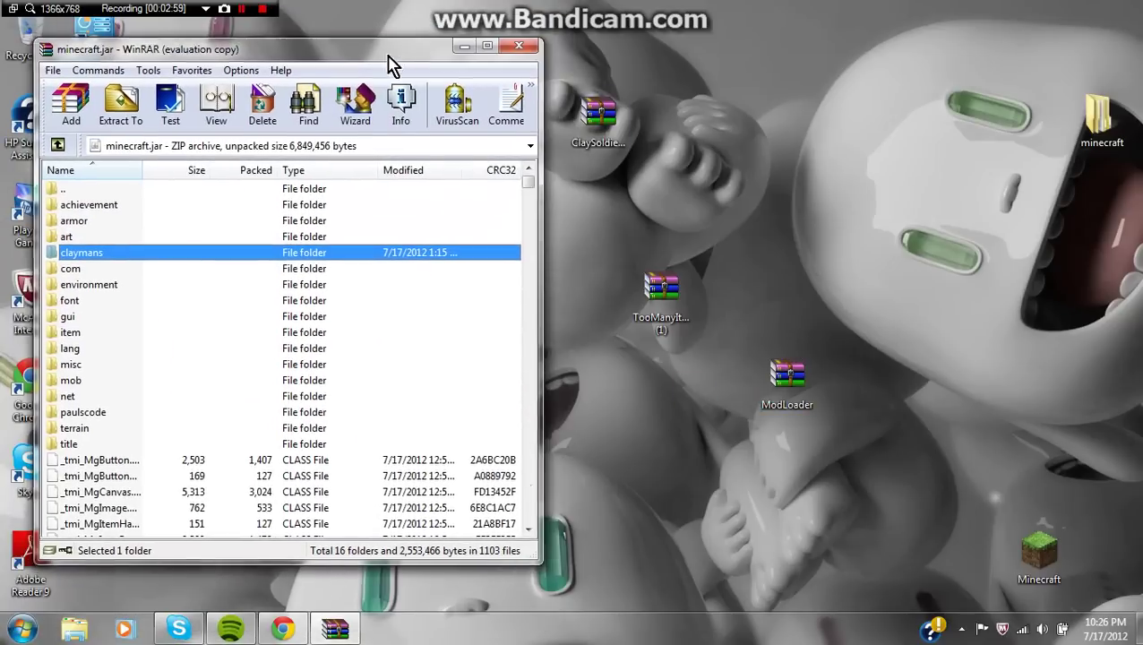
double_click(788, 383)
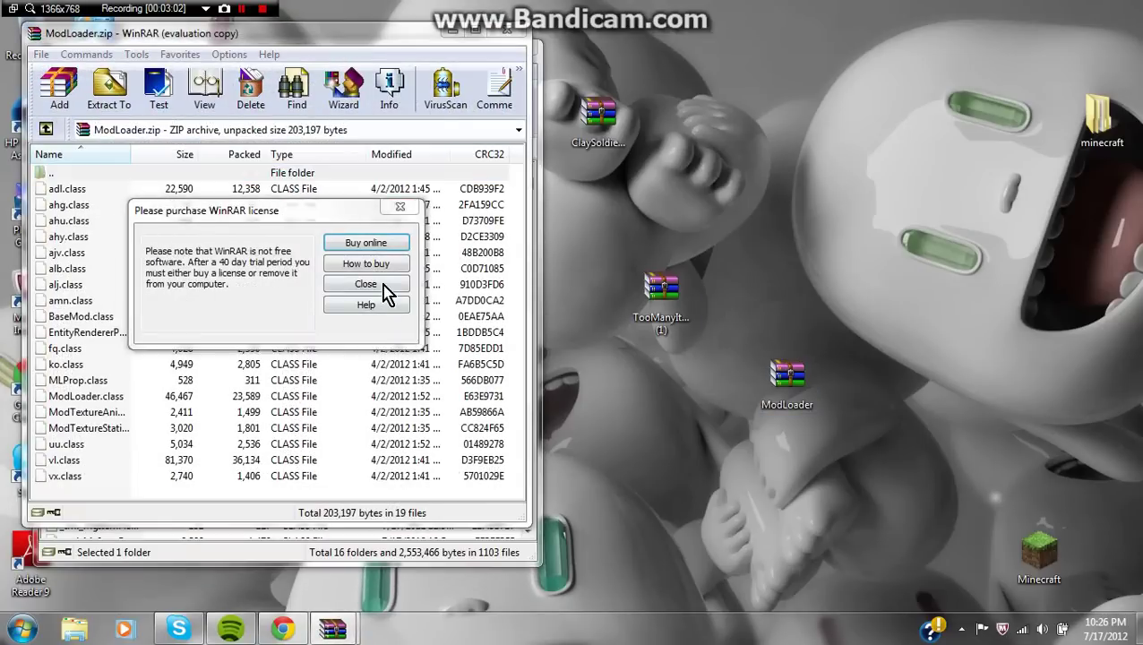
left_click(389, 294)
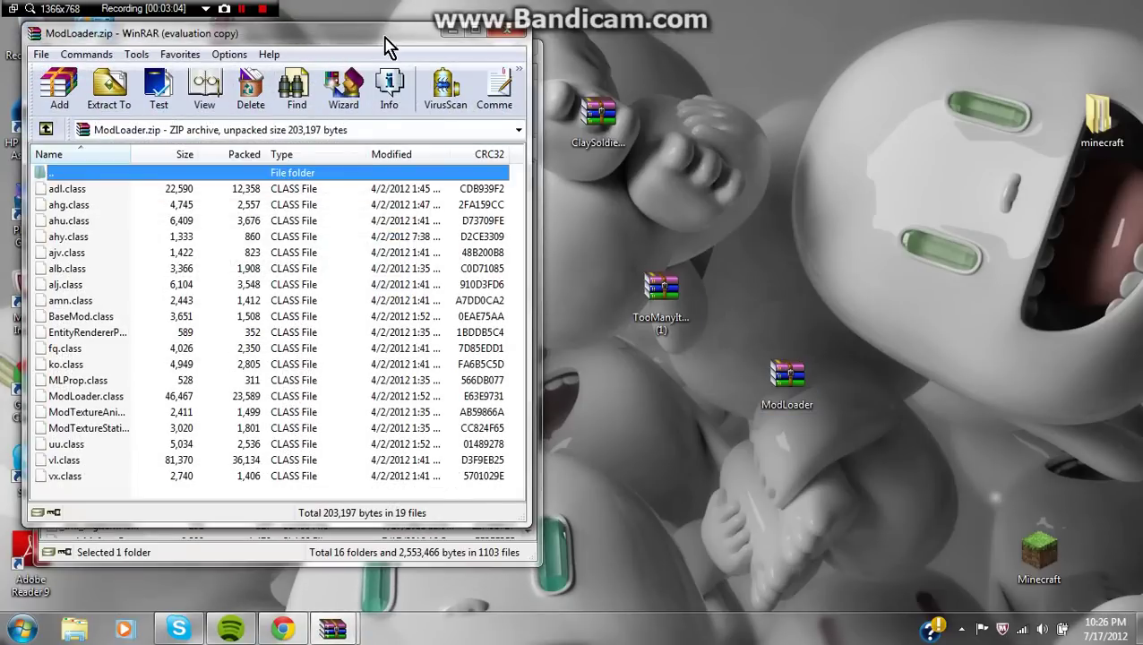
left_click_drag(390, 45, 1003, 172)
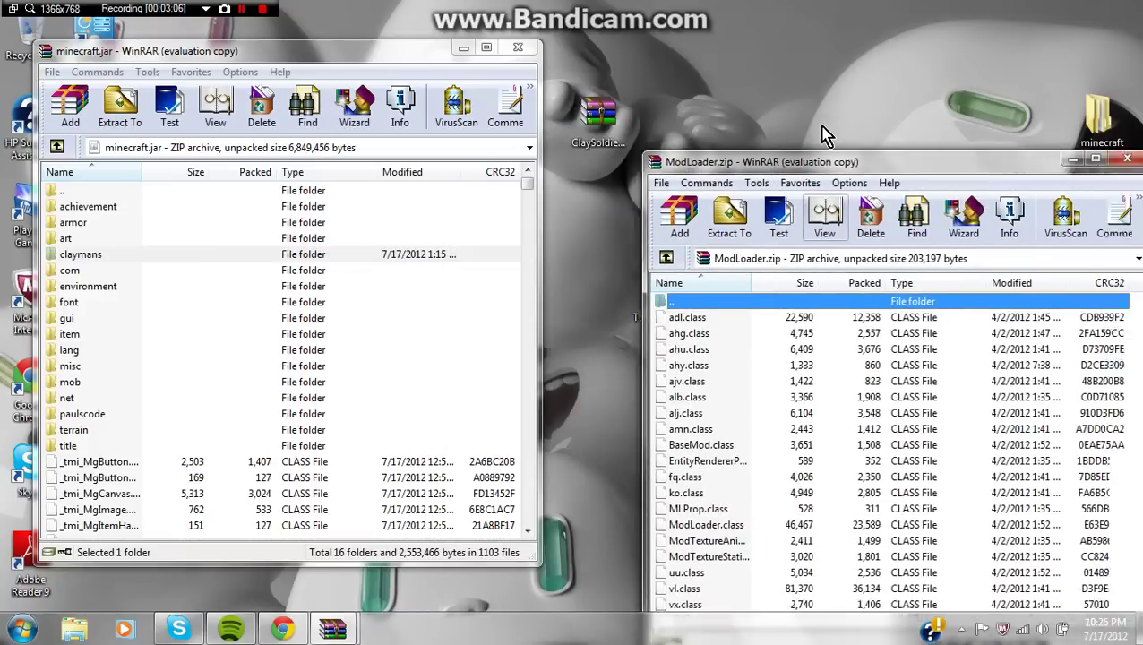
left_click_drag(826, 162, 770, 117)
left_click(940, 125)
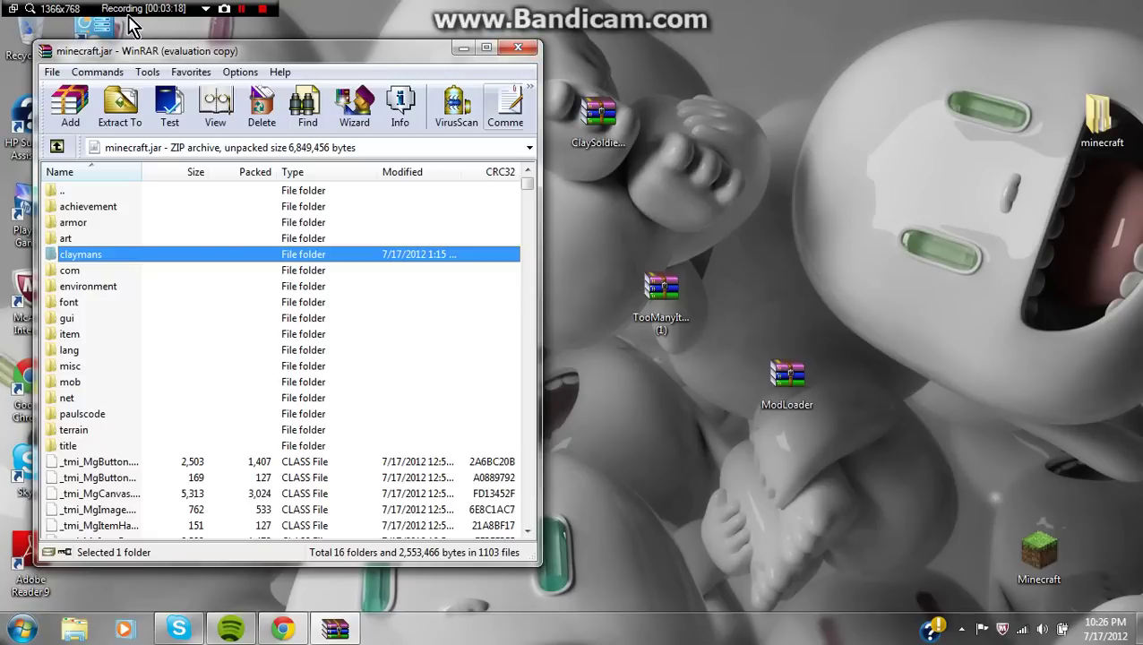
Close the minecraft.jar WinRAR window.
left_click(242, 9)
left_click(242, 9)
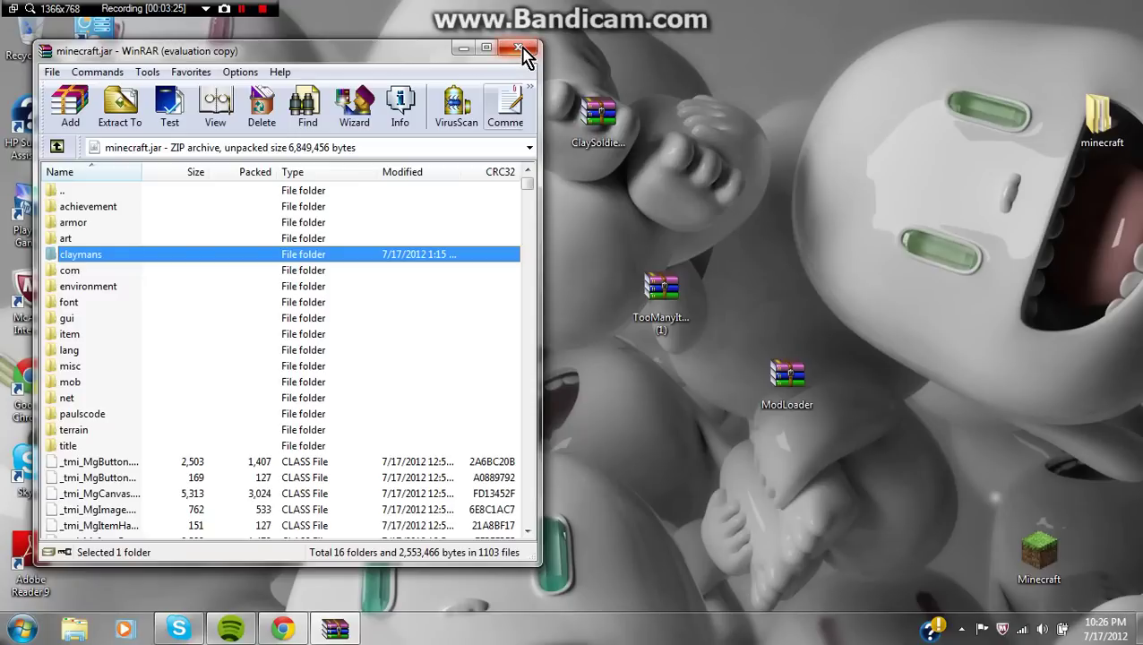
left_click(519, 49)
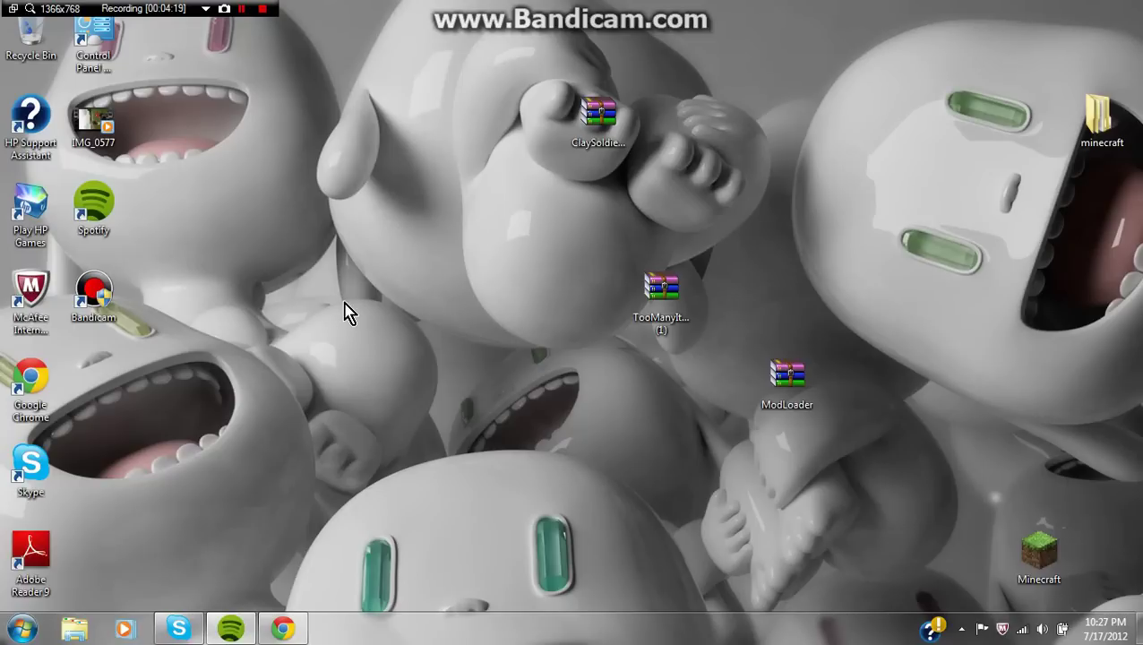
left_click(21, 629)
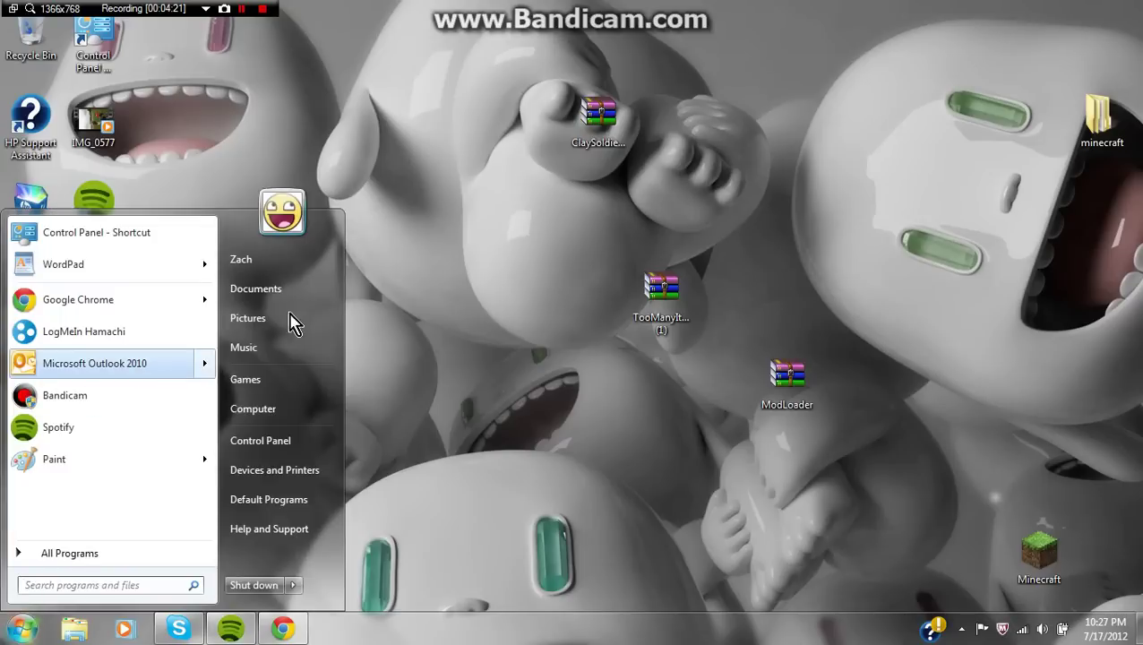
left_click(502, 314)
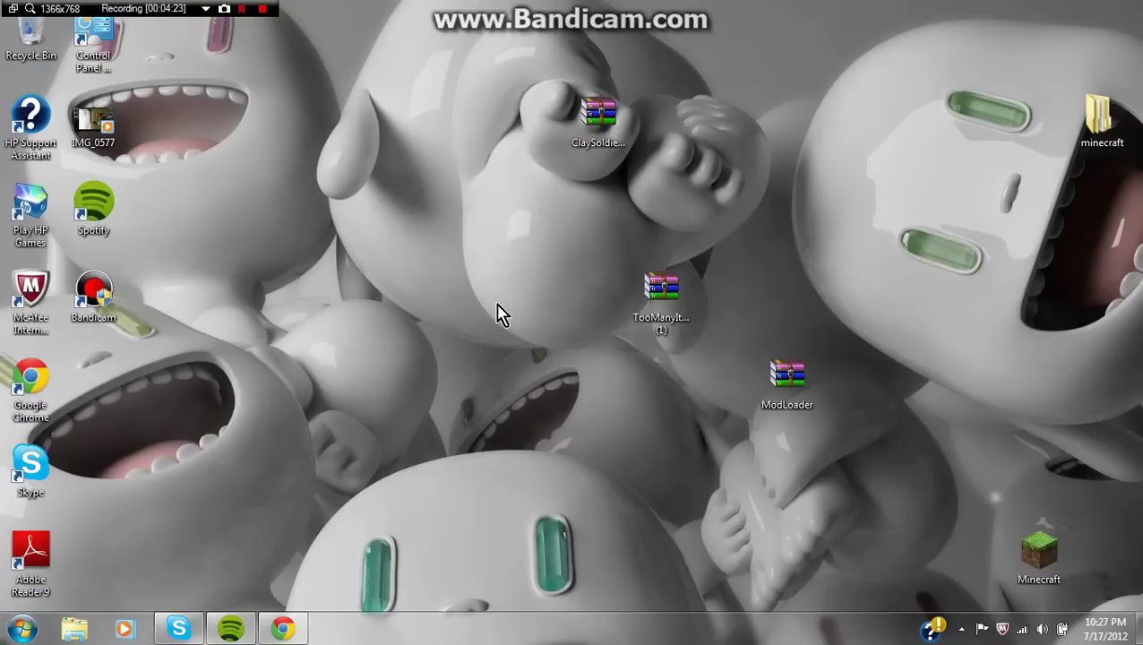
left_click(241, 9)
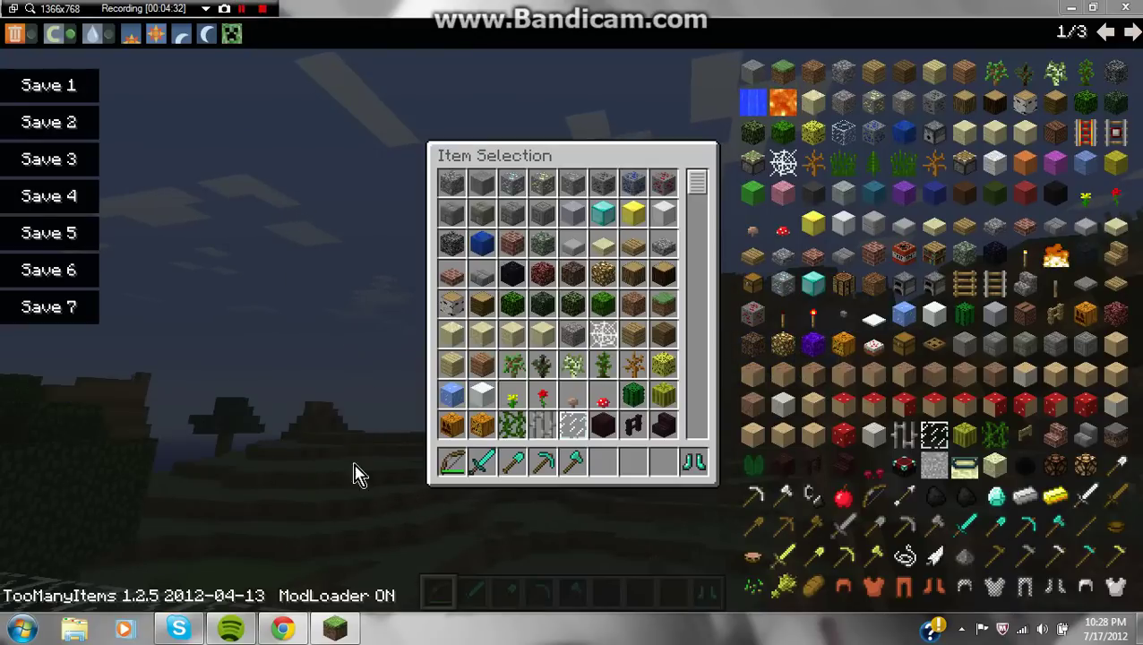
Fly from the glass platform across the hills past a cow, then reopen the TooManyItems inventory.
key("Escape")
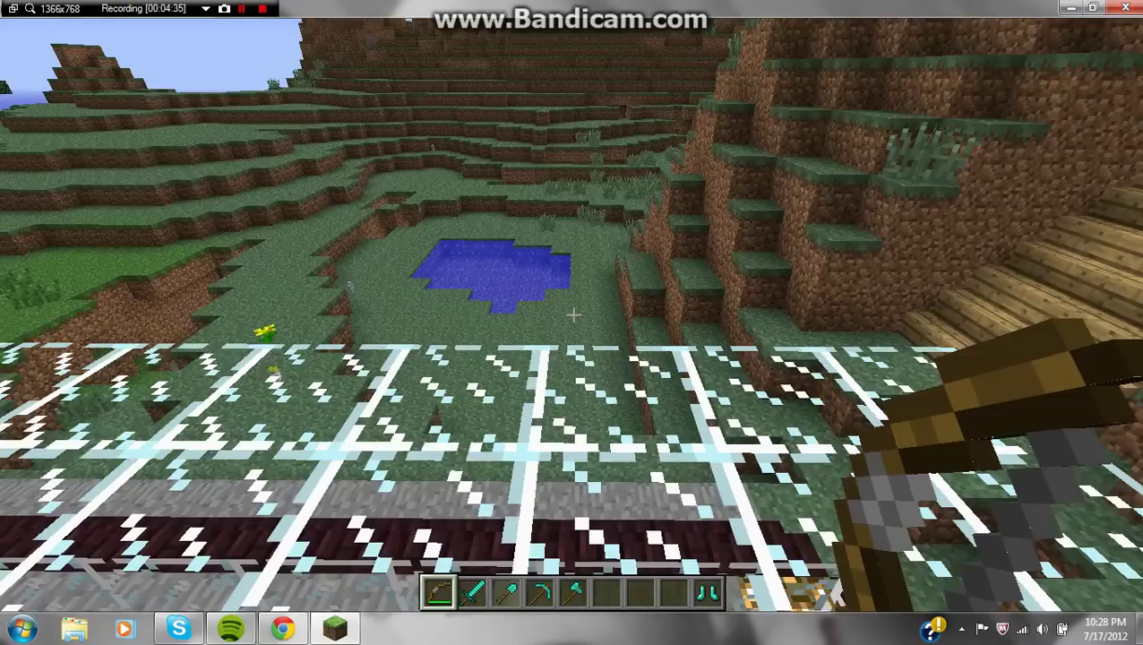
key("w")
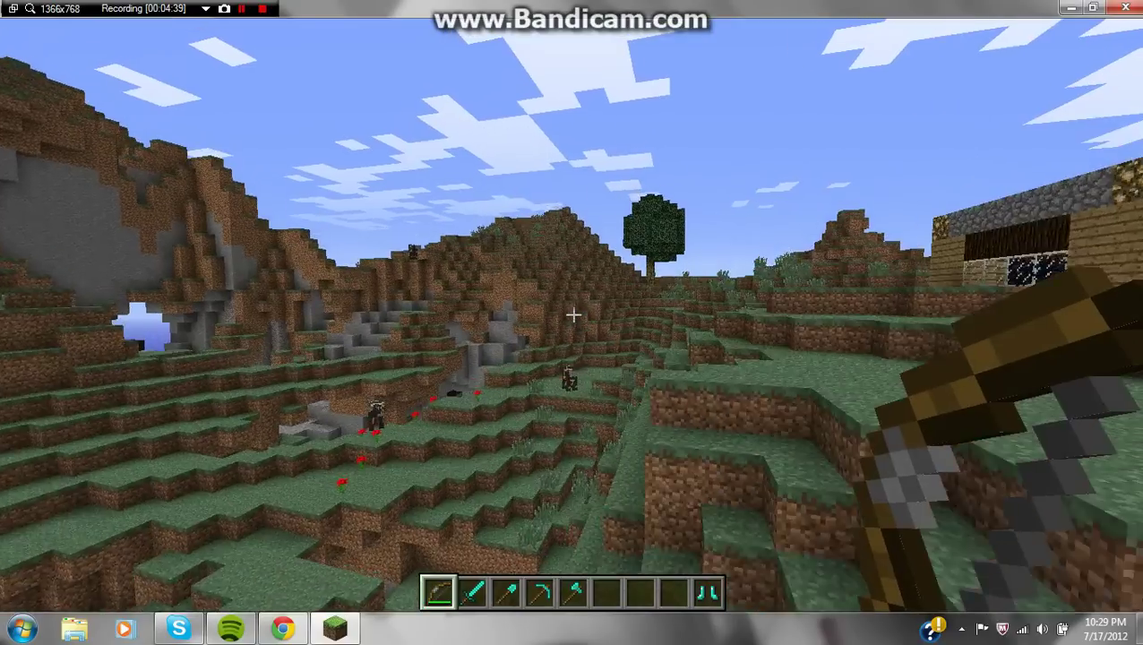
key("w")
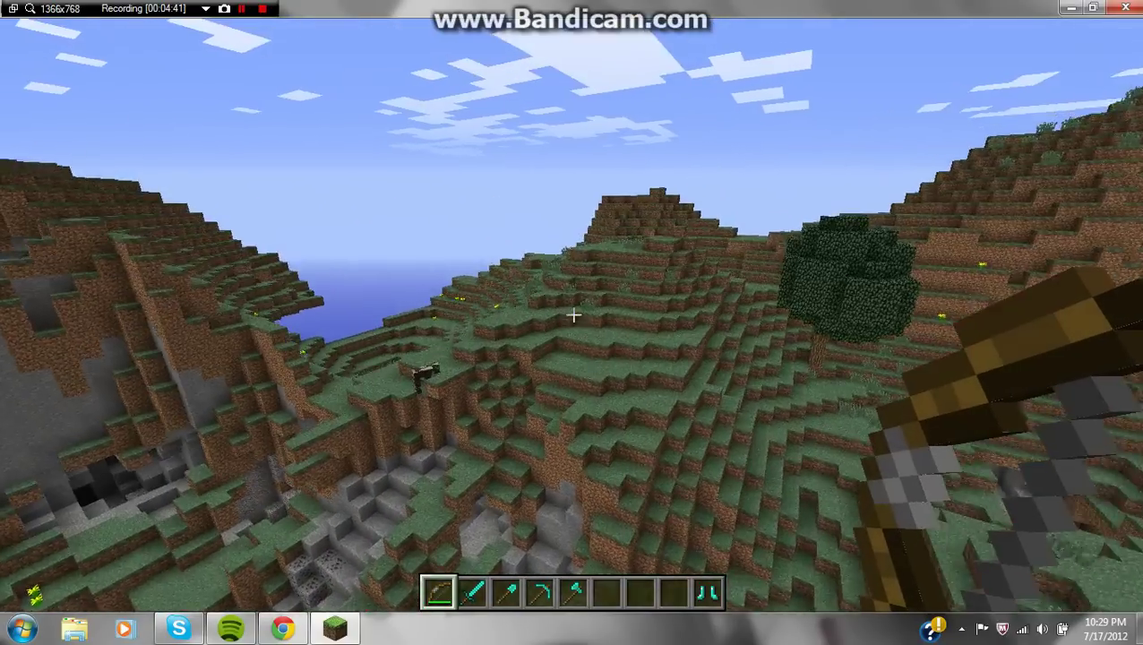
key("w")
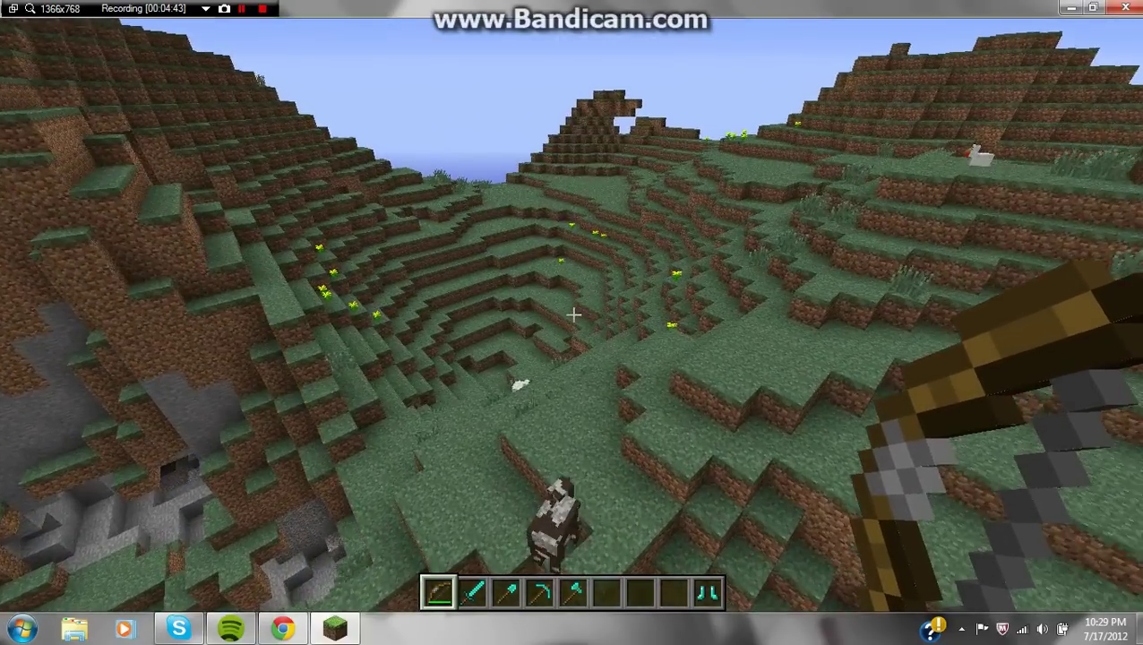
key("w")
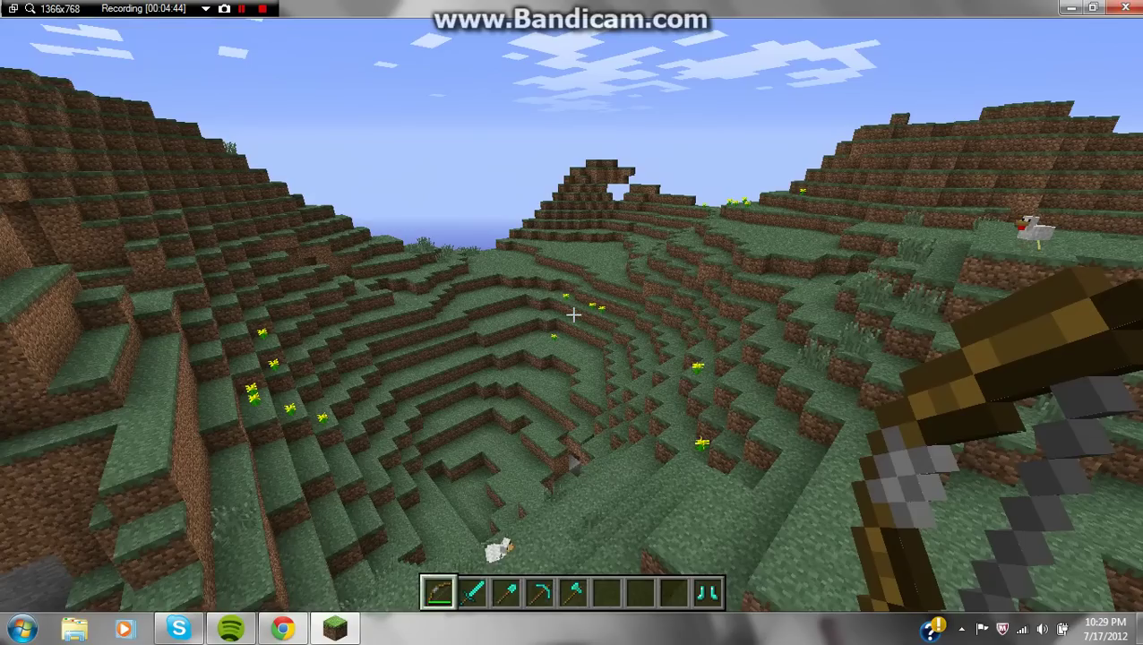
key("w")
key("w")
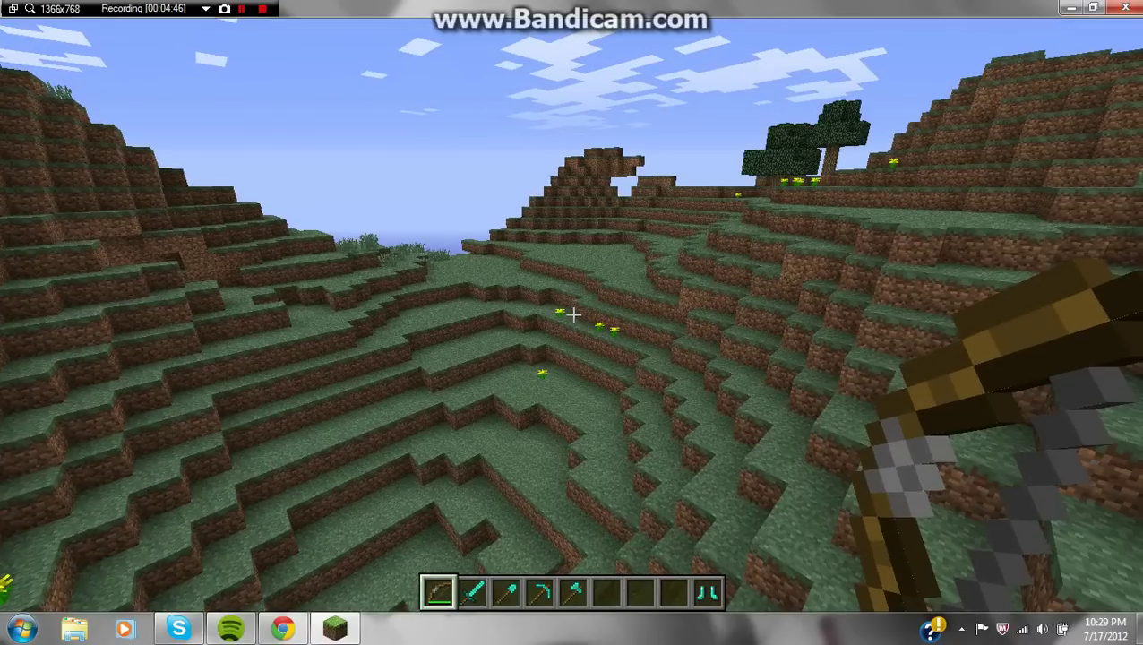
key("w")
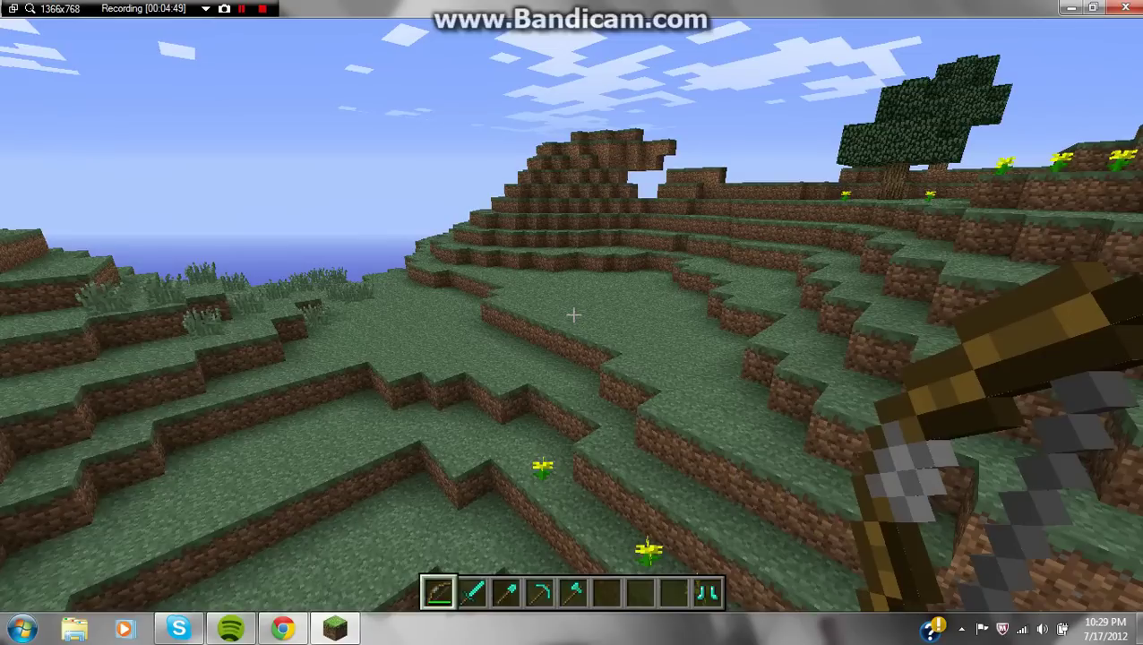
key("w")
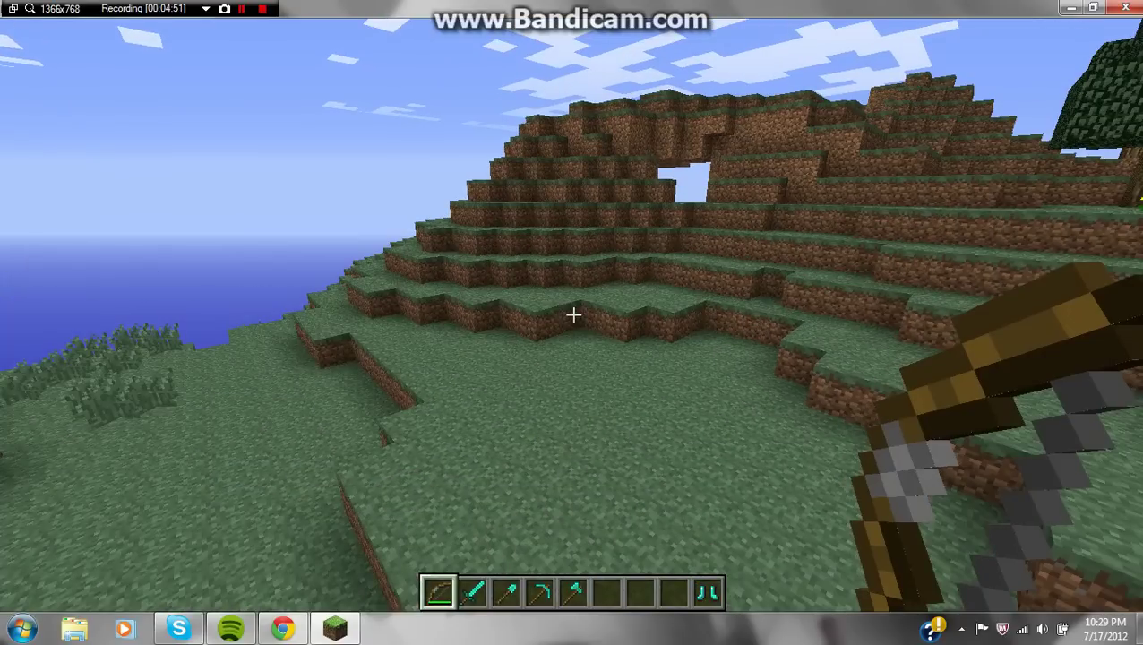
key("w")
key("w")
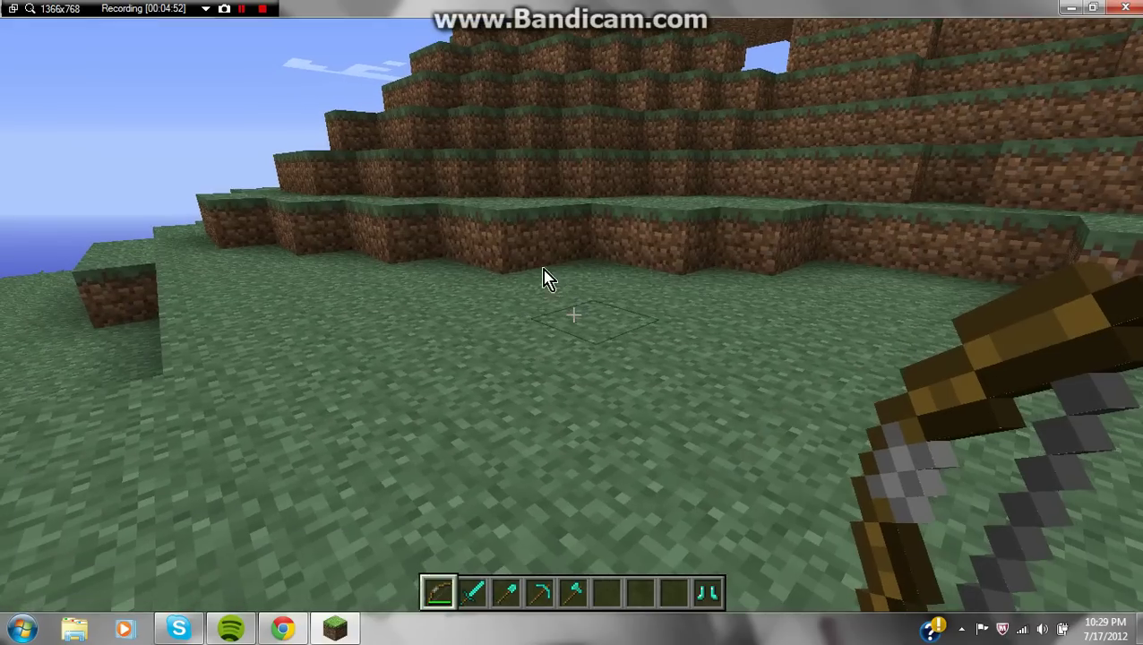
key("e")
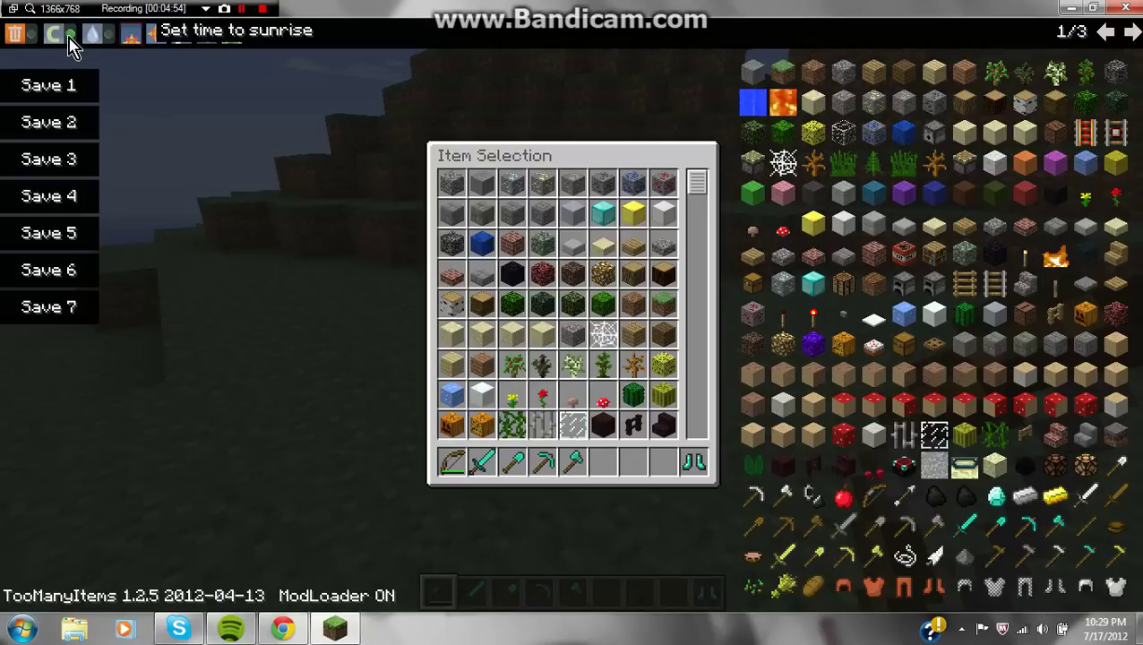
Switch TMI to survival and delete the arrows, old tools, diamond axe and boots.
left_click(75, 34)
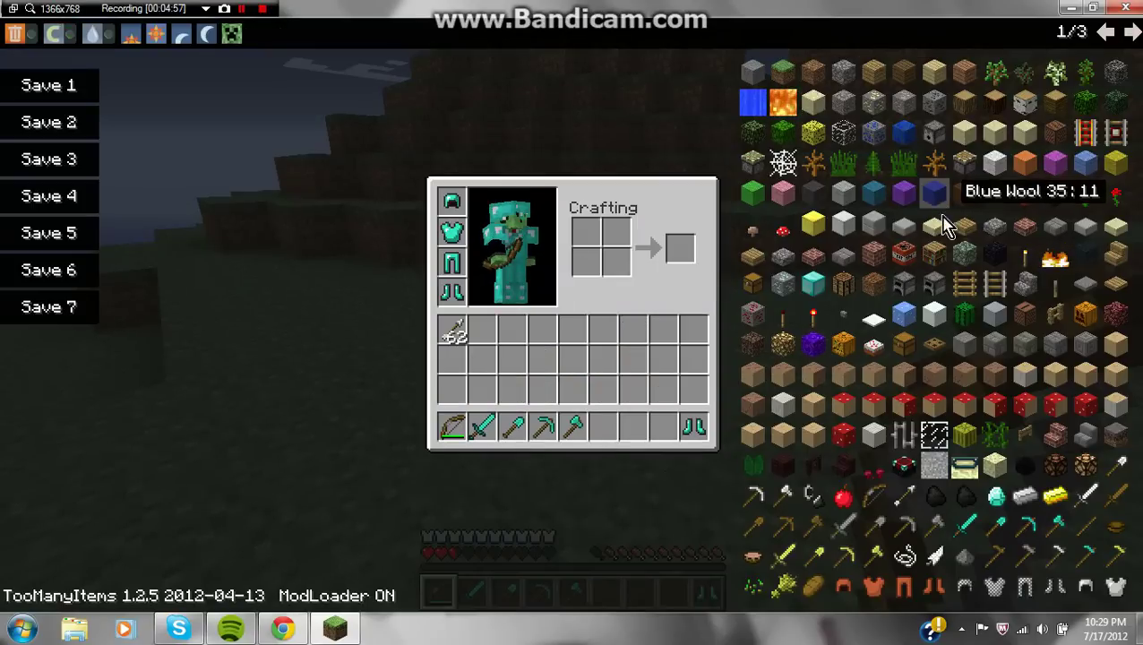
scroll(947, 226, "down", 1)
scroll(947, 269, "down", 1)
scroll(947, 285, "down", 1)
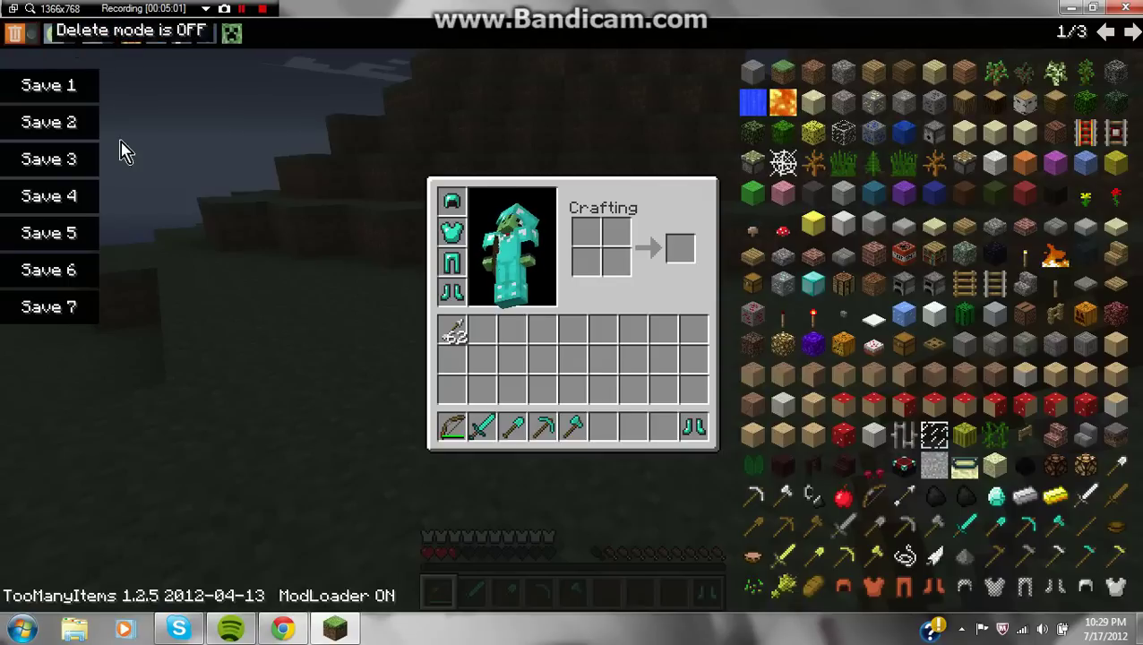
left_click(452, 333, "shift")
left_click(481, 426, "shift")
left_click(451, 426, "shift")
left_click(511, 426, "shift")
left_click(542, 426, "shift")
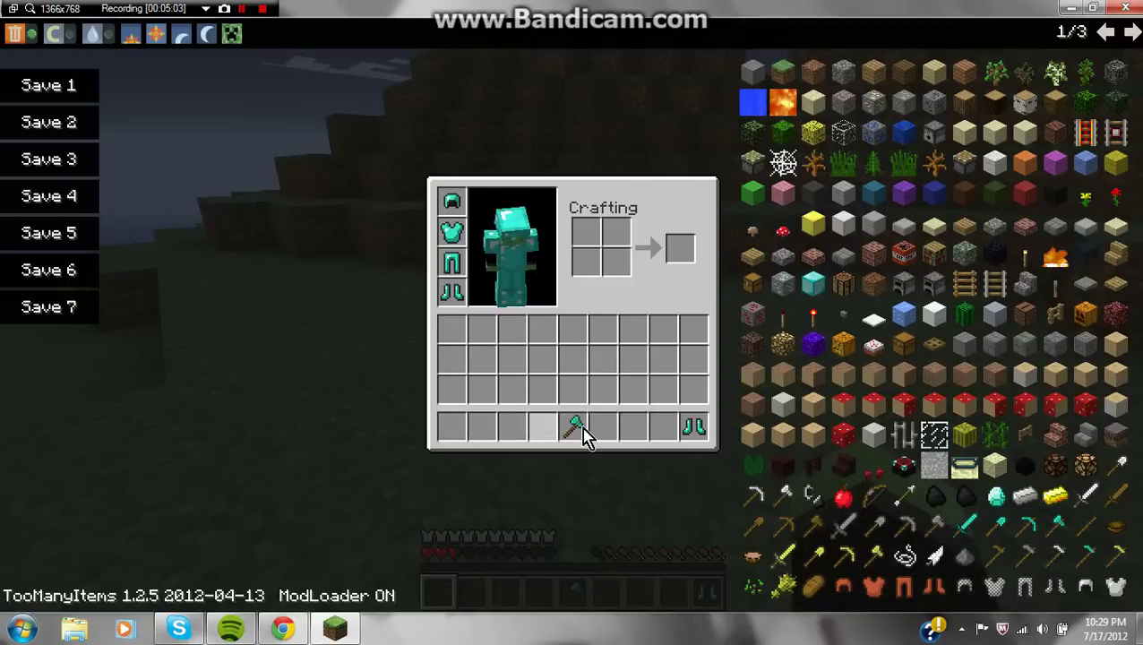
left_click(693, 426, "shift")
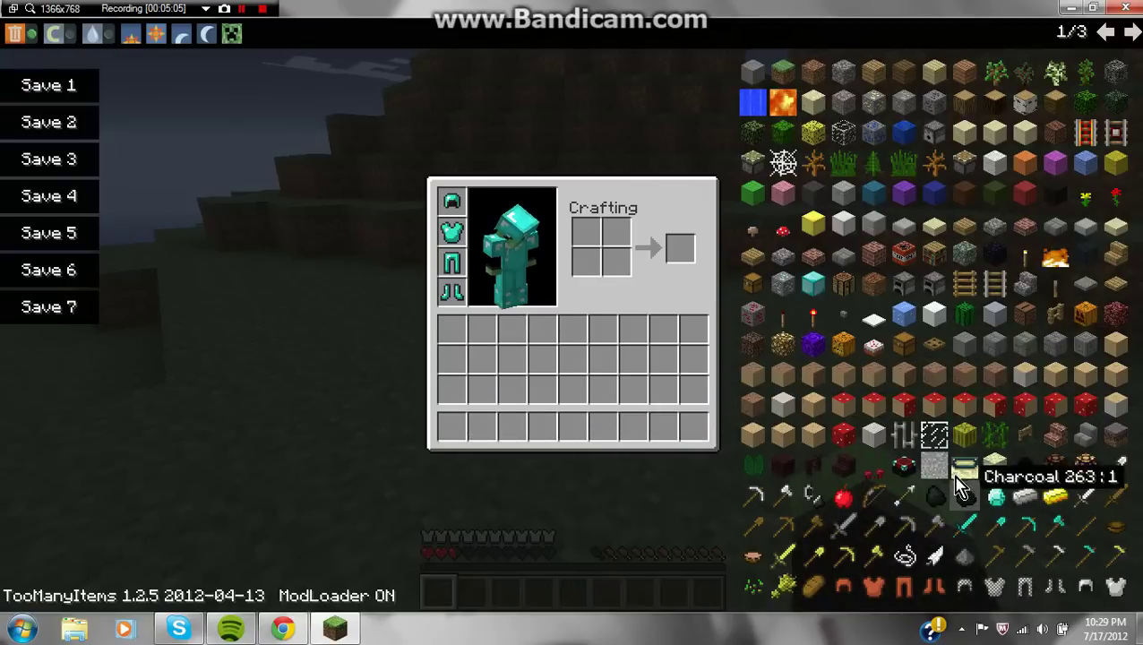
Eat an apple from a spawned apple stack, then discard the remaining apples.
left_click(842, 495)
scroll(1037, 506, "down", 1)
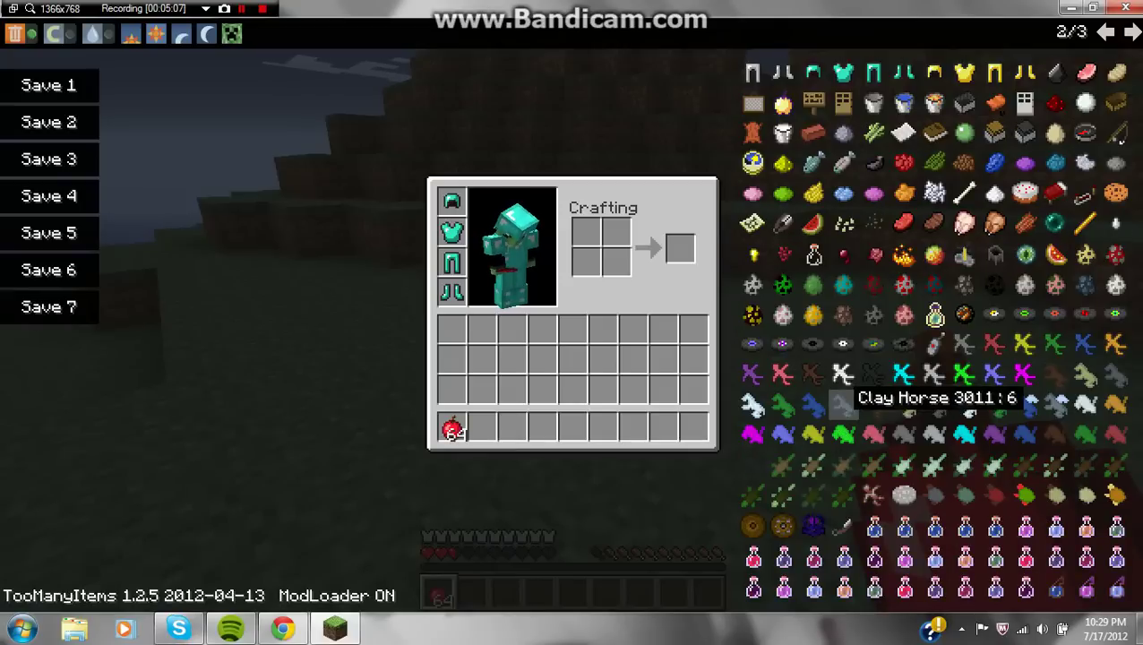
key("e")
right_click(572, 313)
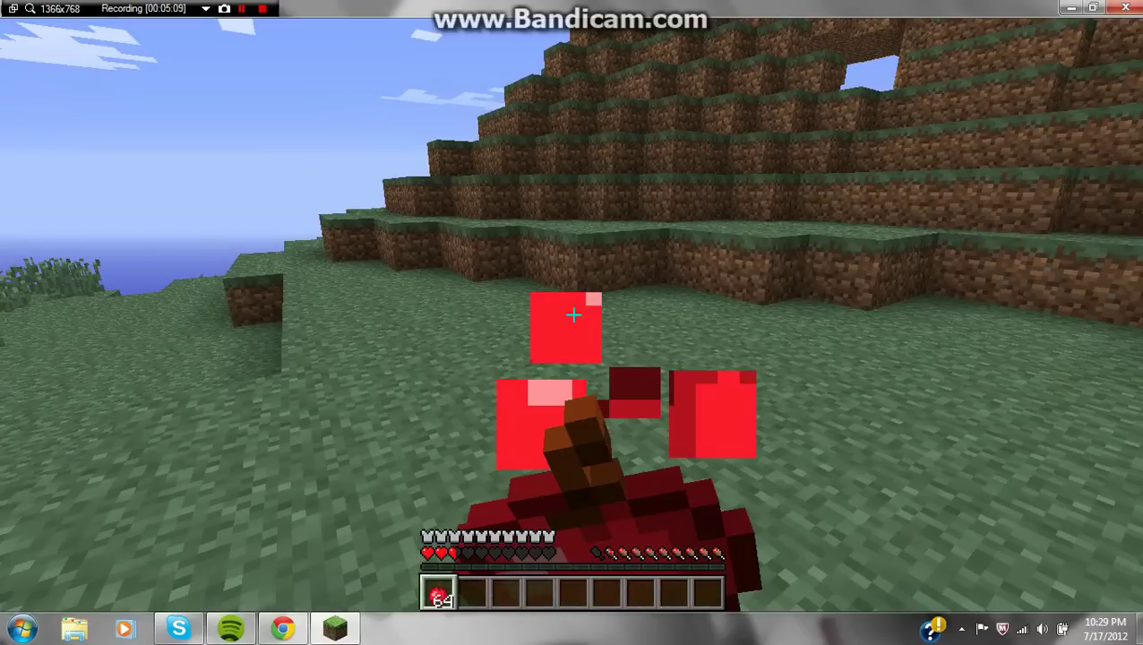
right_click(571, 313)
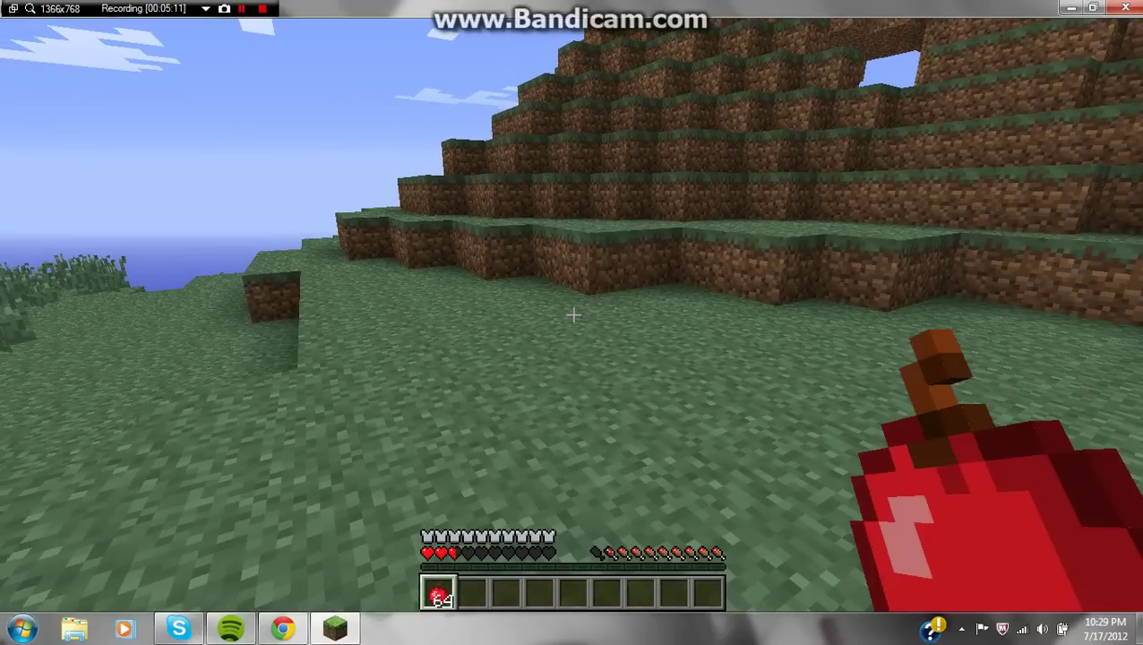
right_click(571, 314)
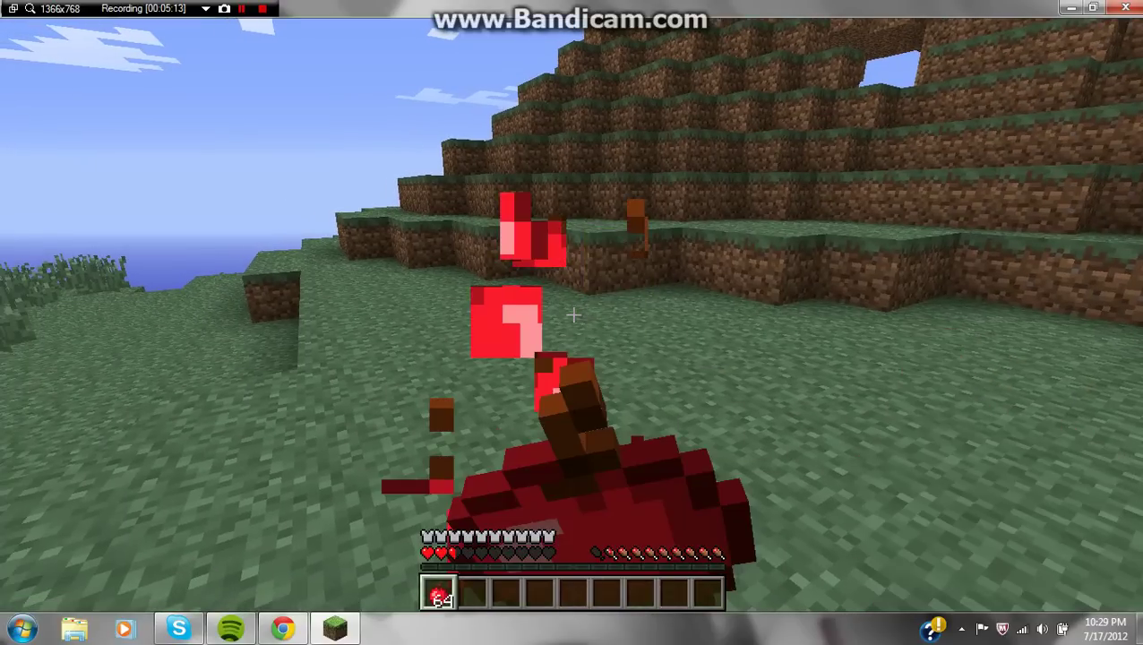
right_click(571, 314)
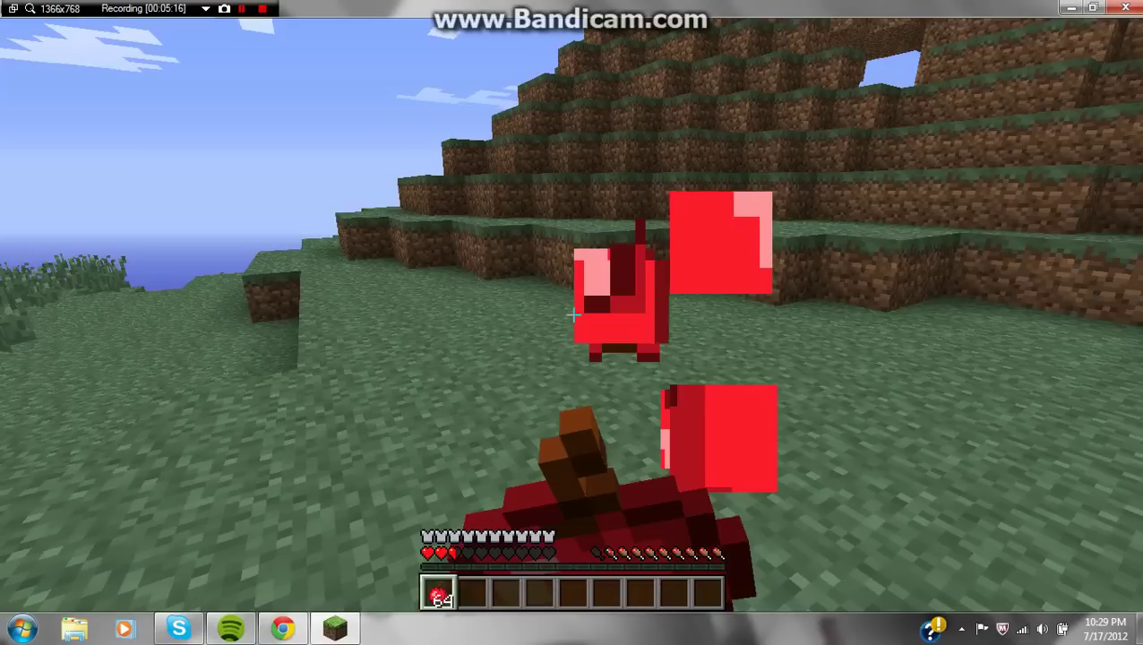
right_click(572, 314)
key("e")
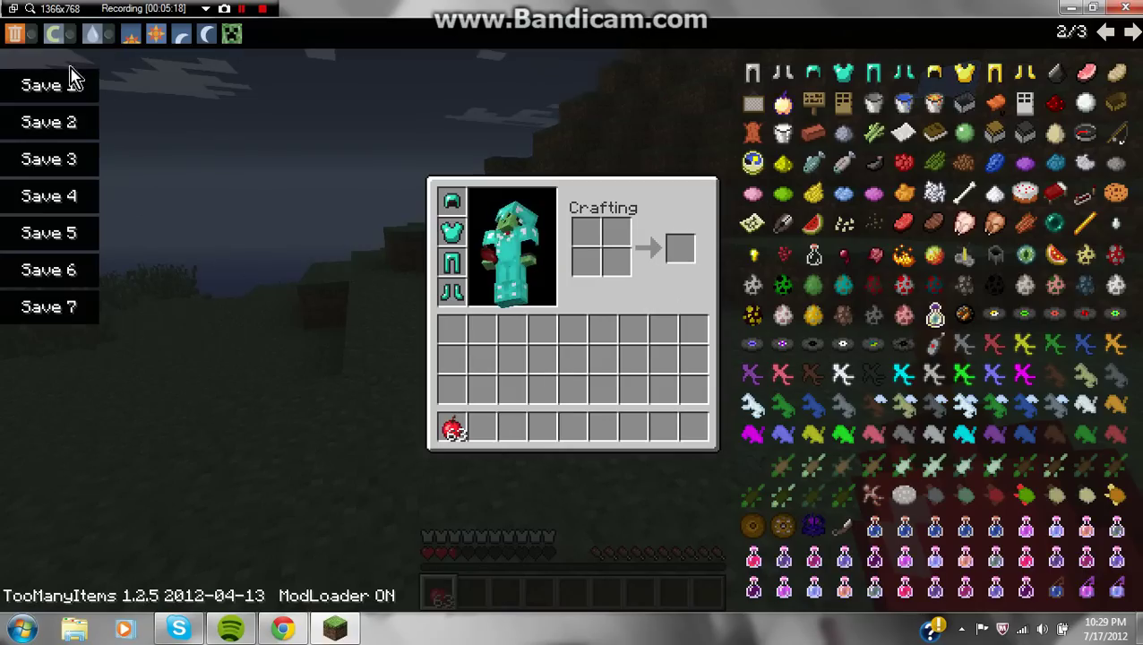
left_click(555, 430, "shift")
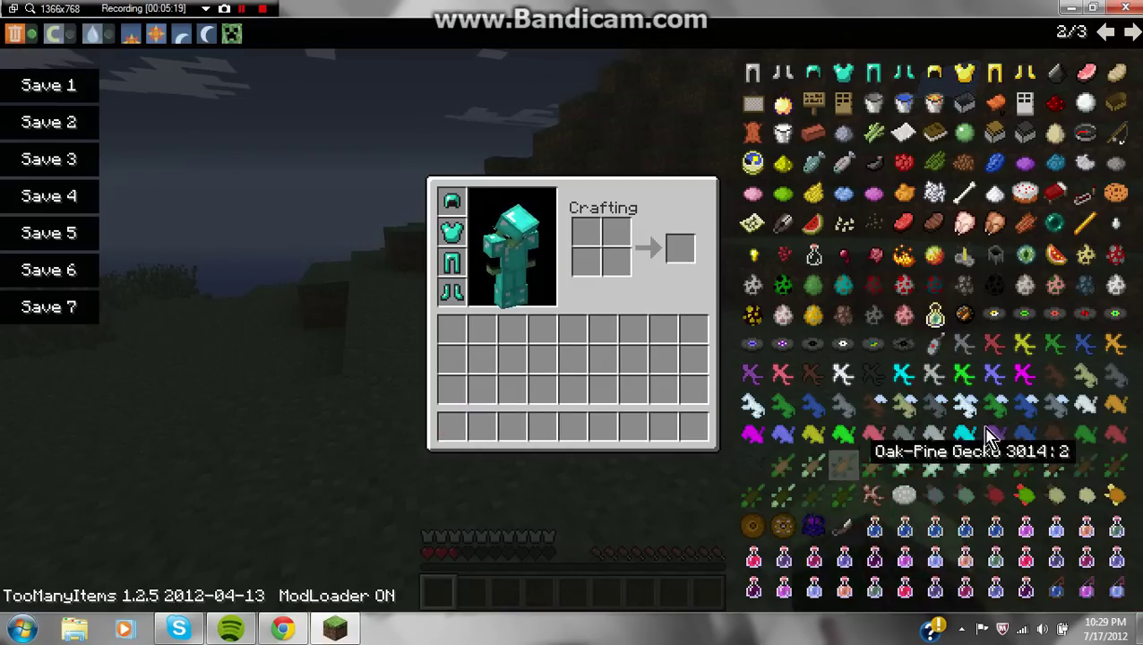
Spawn stacks of Red Soldiers, crafting tables, another block, cactus, clay and soul sand.
left_click(997, 349)
key("e")
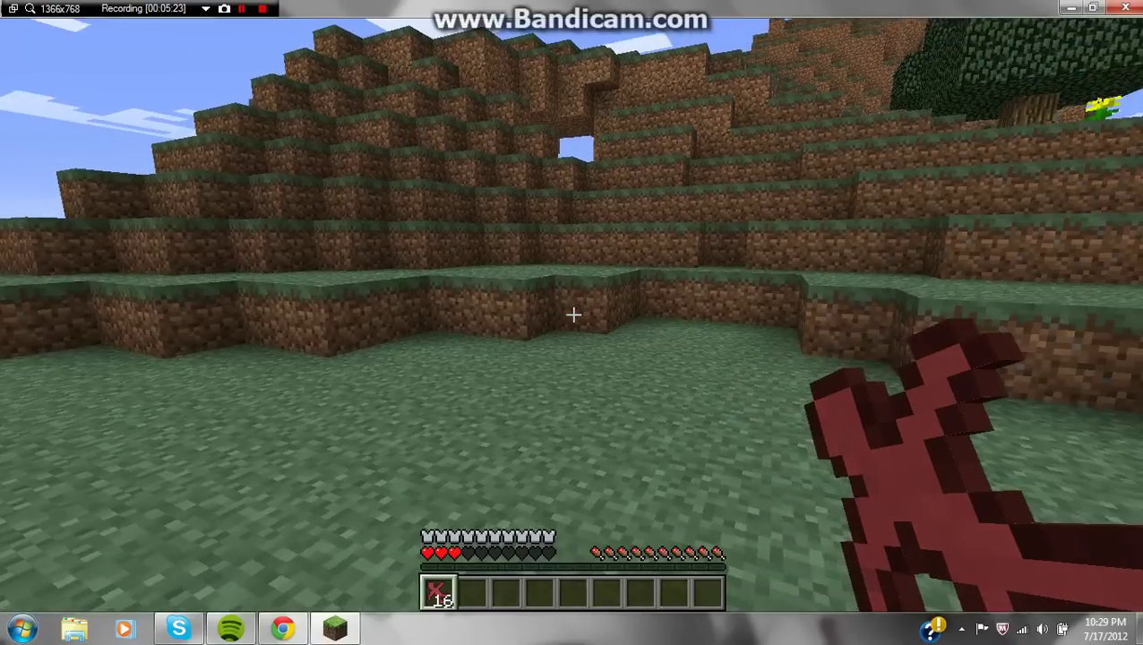
key("e")
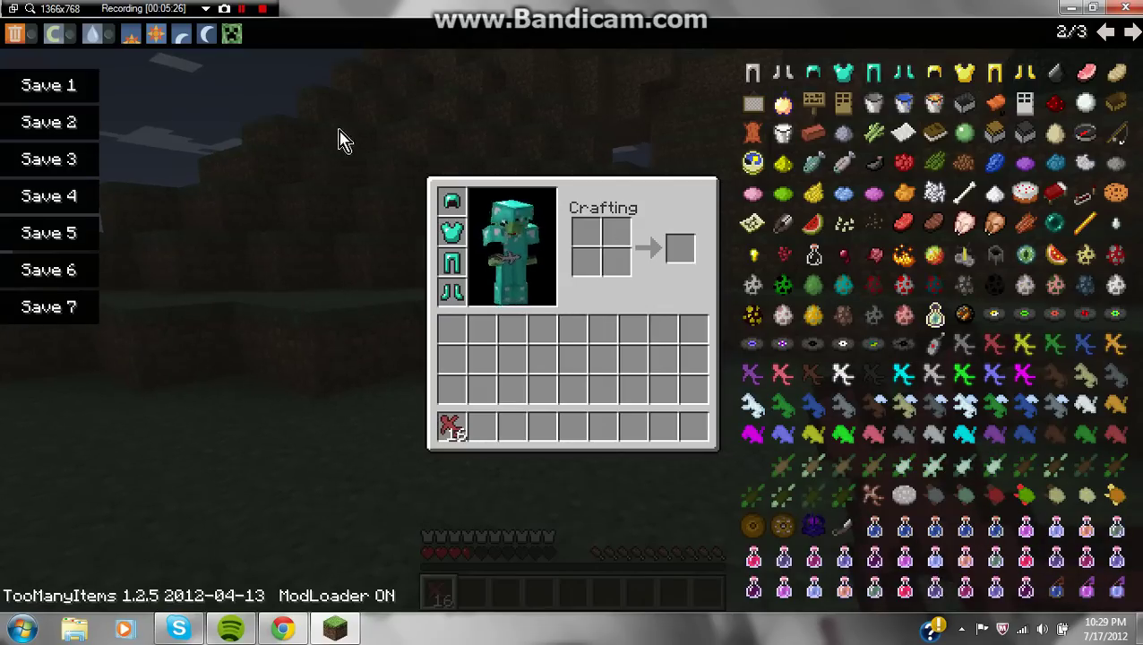
scroll(903, 268, "up", 1)
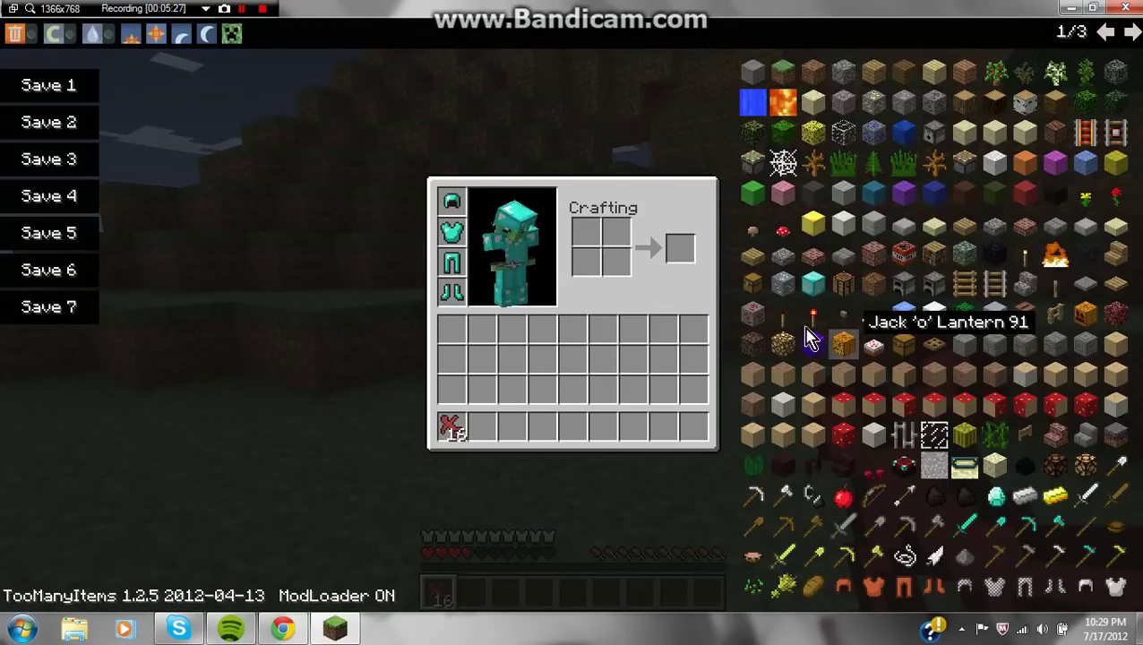
left_click(903, 252)
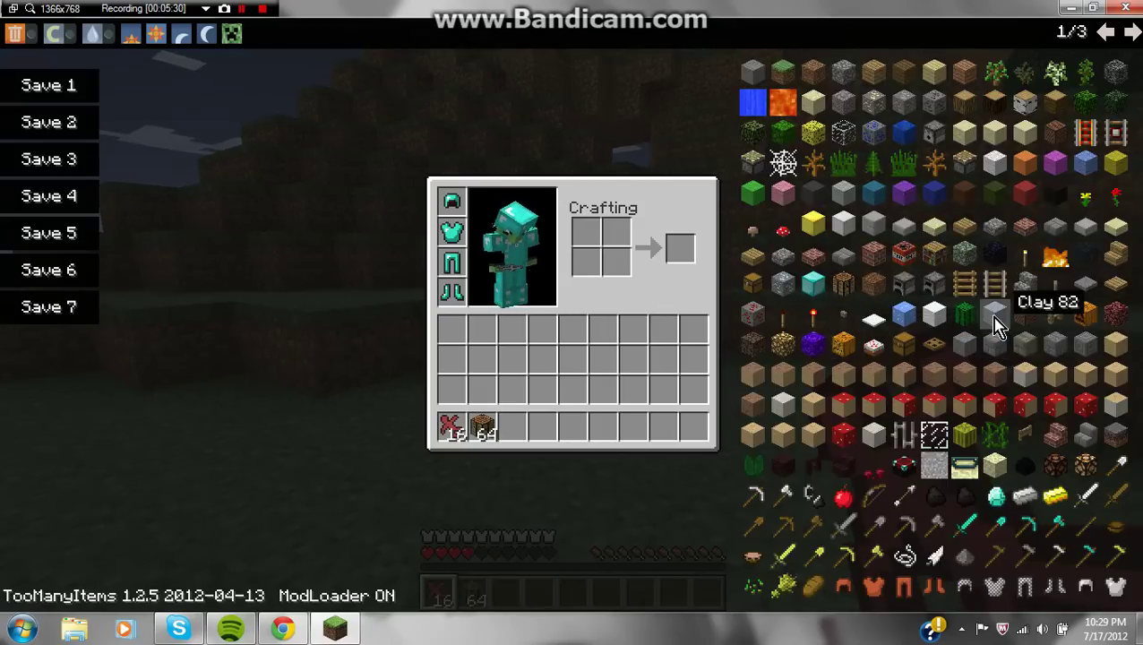
left_click(815, 313)
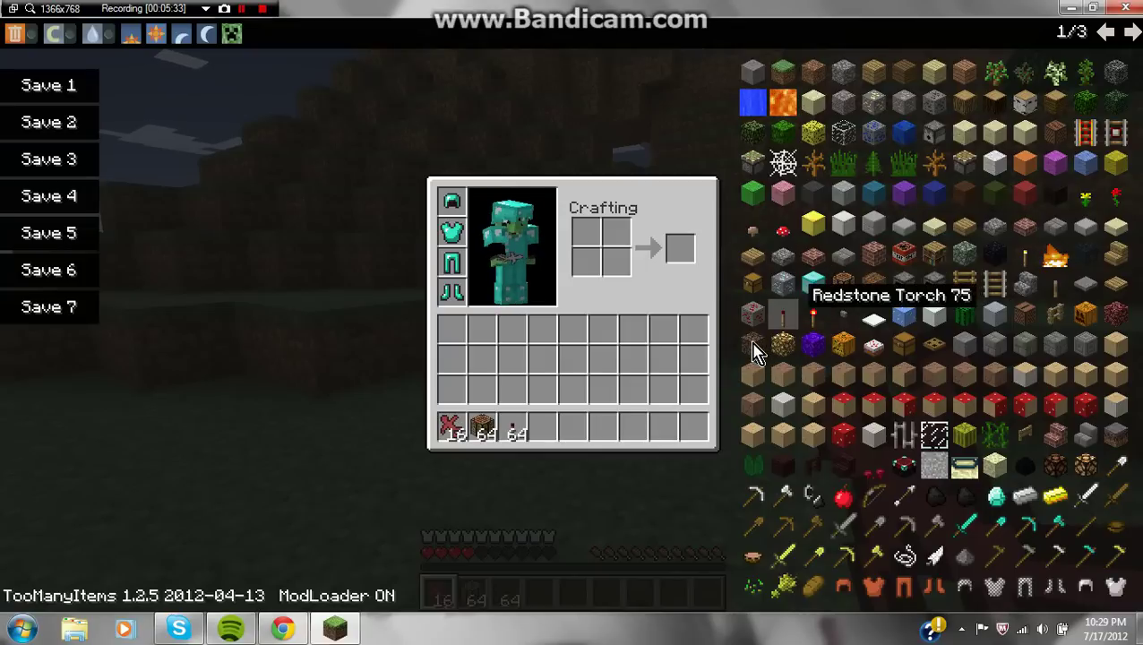
left_click(996, 317)
left_click(1001, 324)
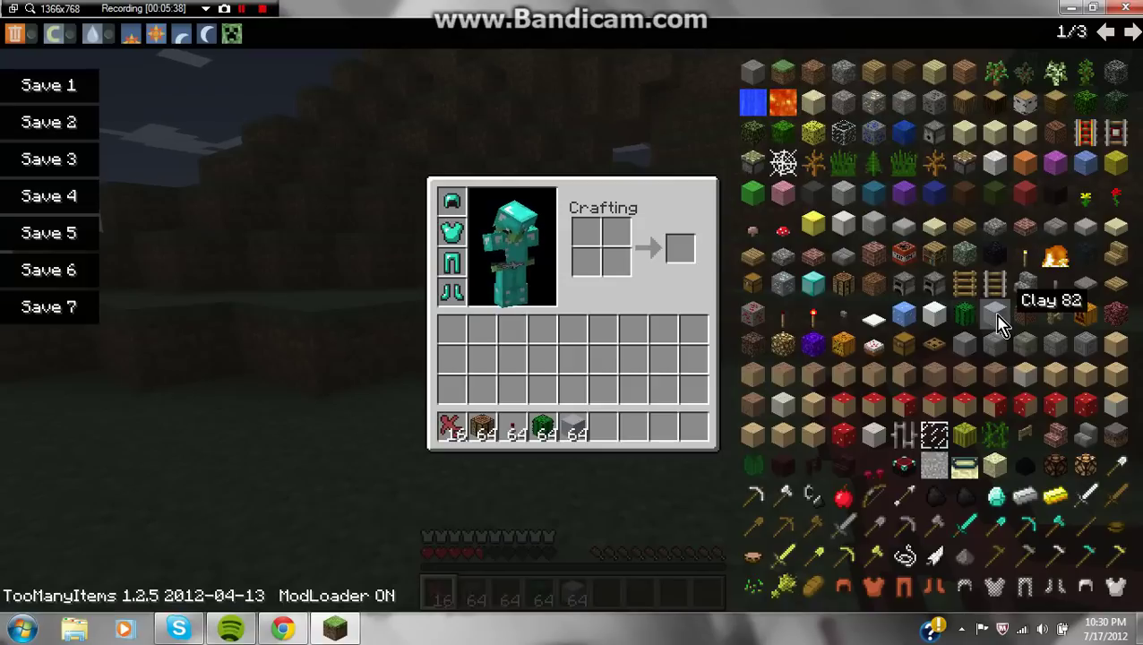
left_click(755, 352)
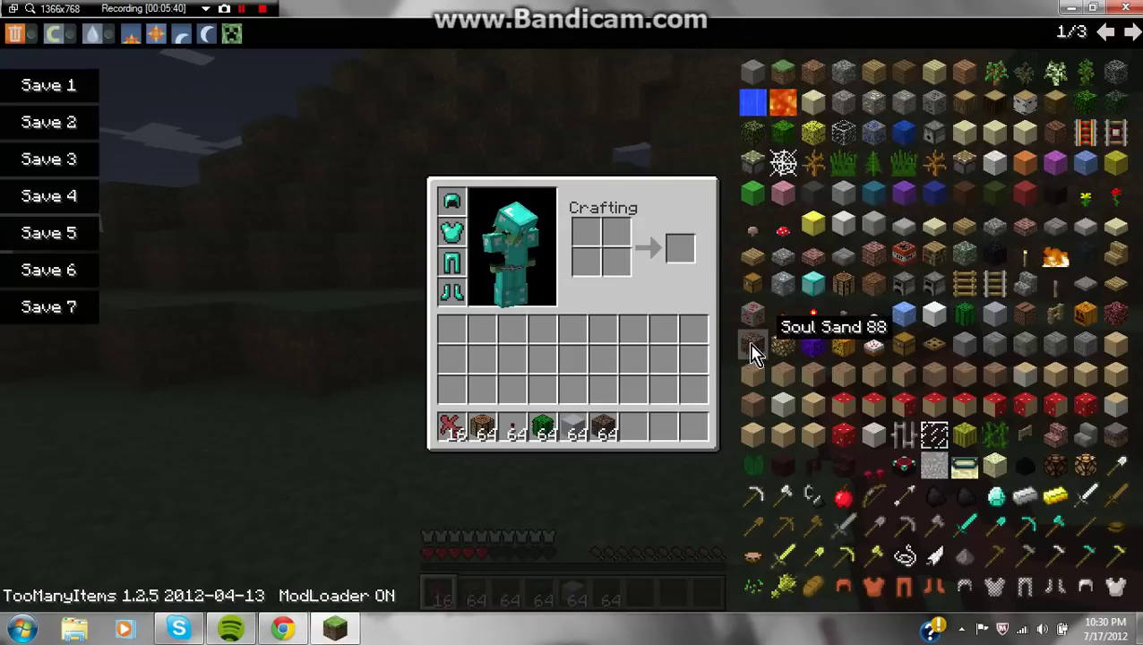
key("e")
scroll(572, 322, "down", 1)
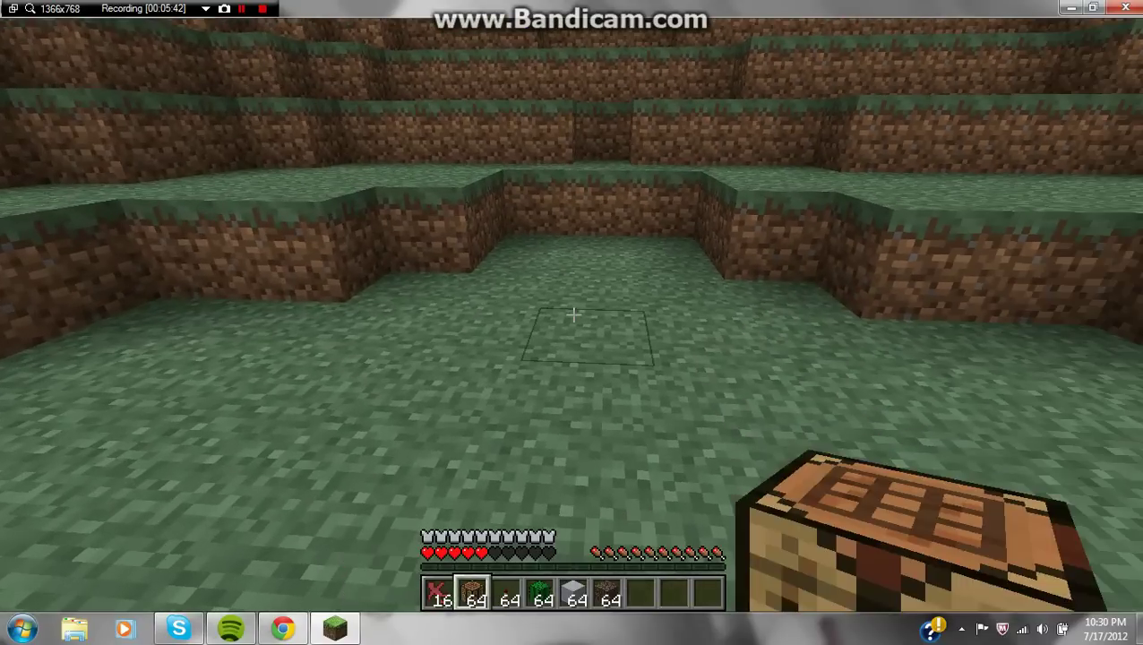
Place a crafting table, open its grid, and move the clay stack to another slot.
right_click(572, 315)
scroll(572, 315, "down", 1)
key("e")
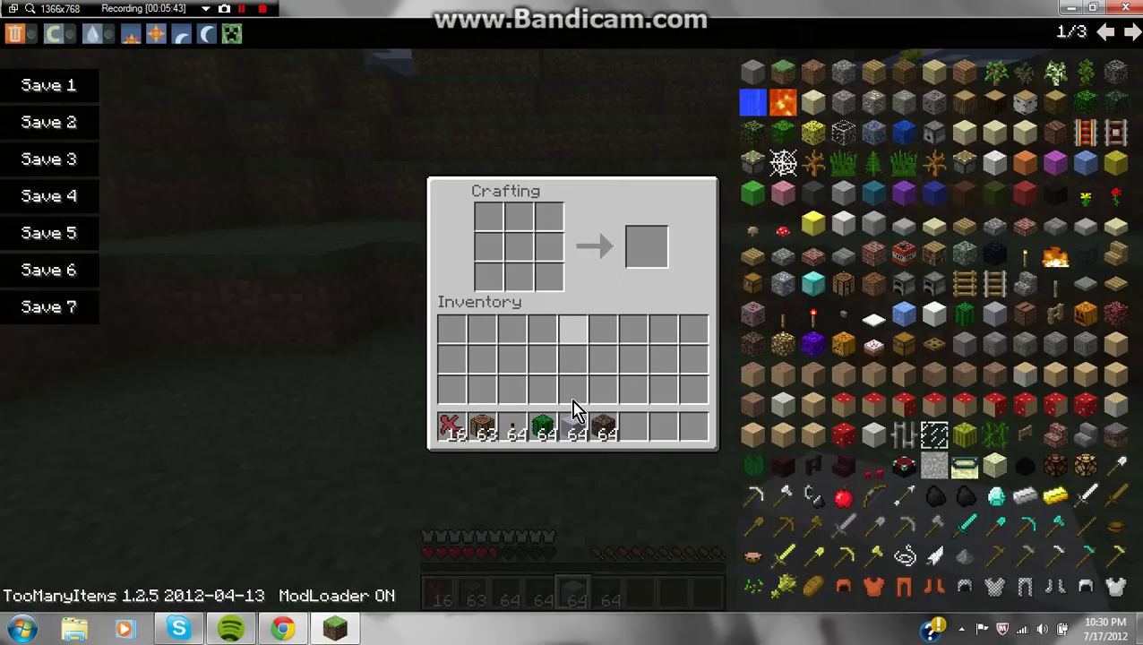
left_click(574, 423)
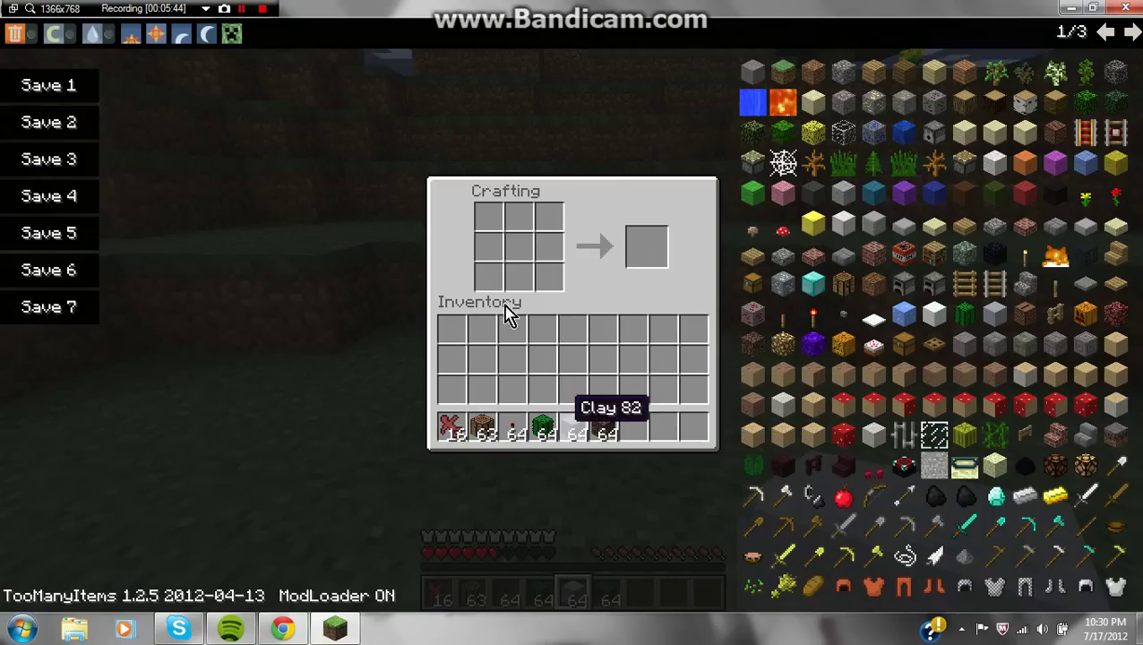
left_click(605, 430)
Craft clay soldiers from soul sand above clay and stow the 16-stack in the hotbar.
left_click(602, 426)
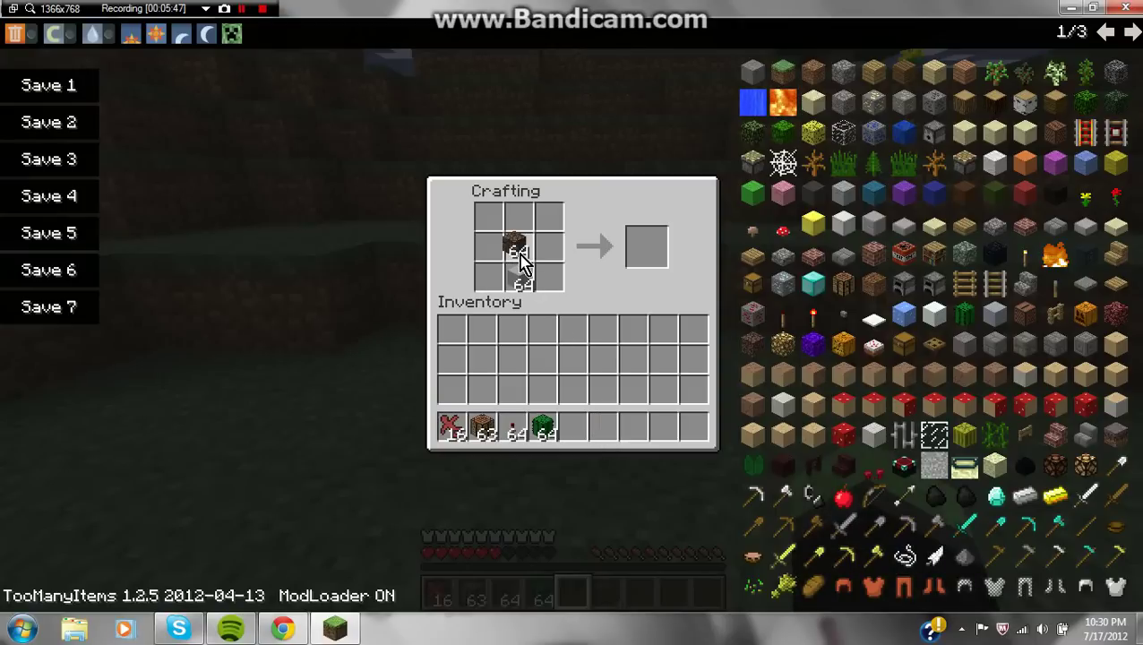
left_click(519, 251)
left_click(519, 279)
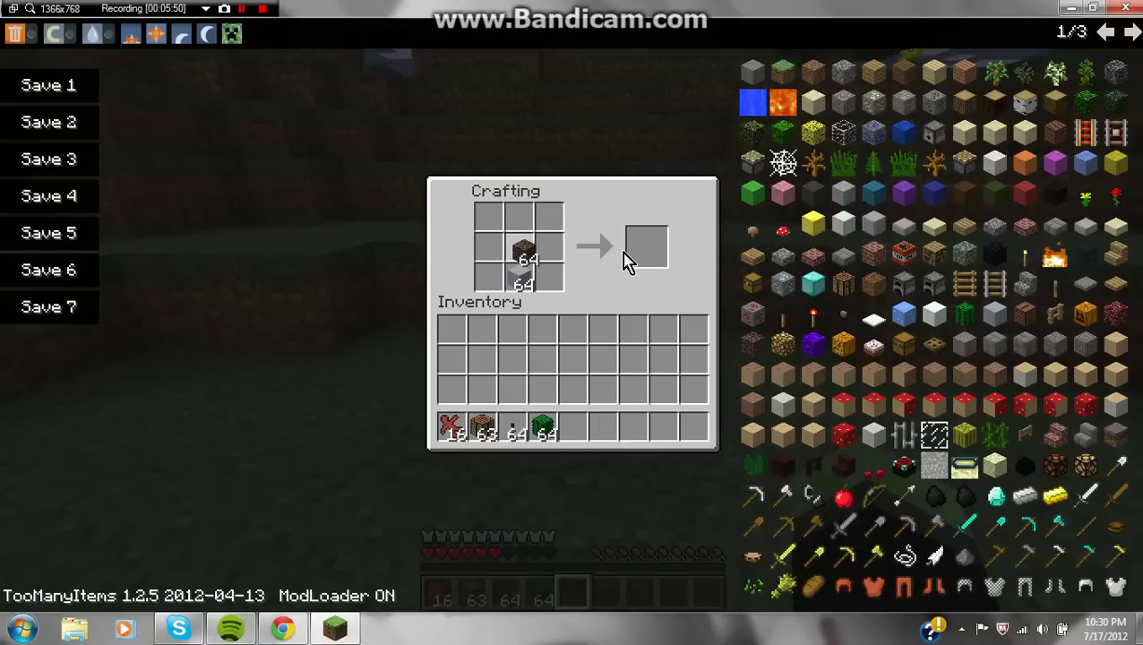
left_click(646, 249)
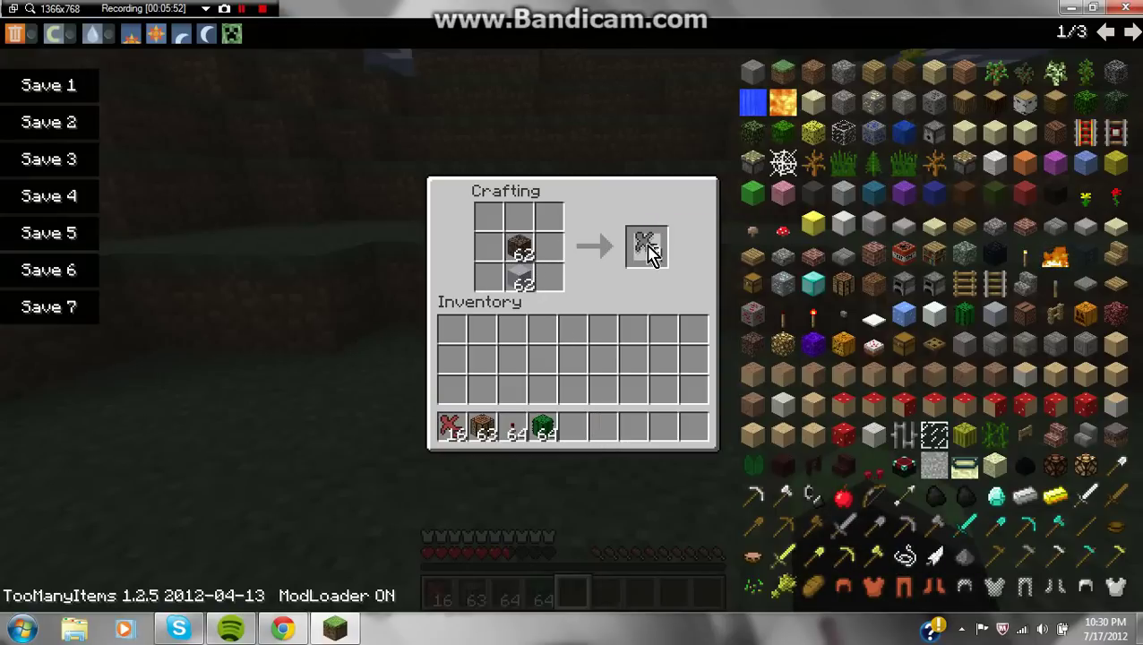
left_click(646, 249)
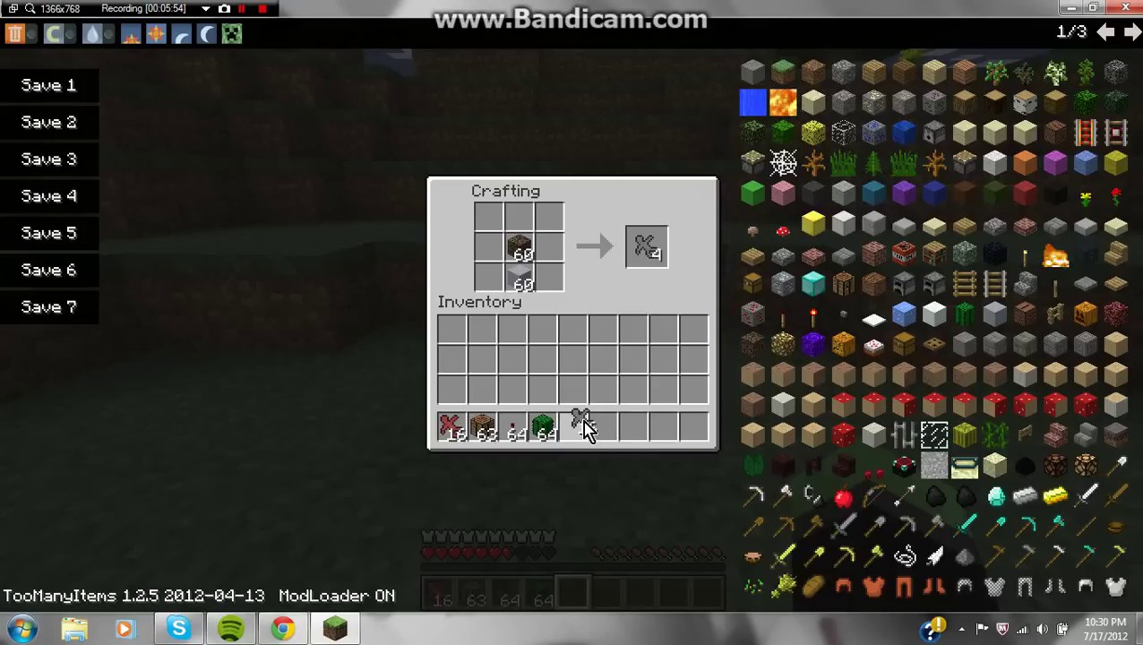
left_click(573, 428)
scroll(909, 313, "down", 1)
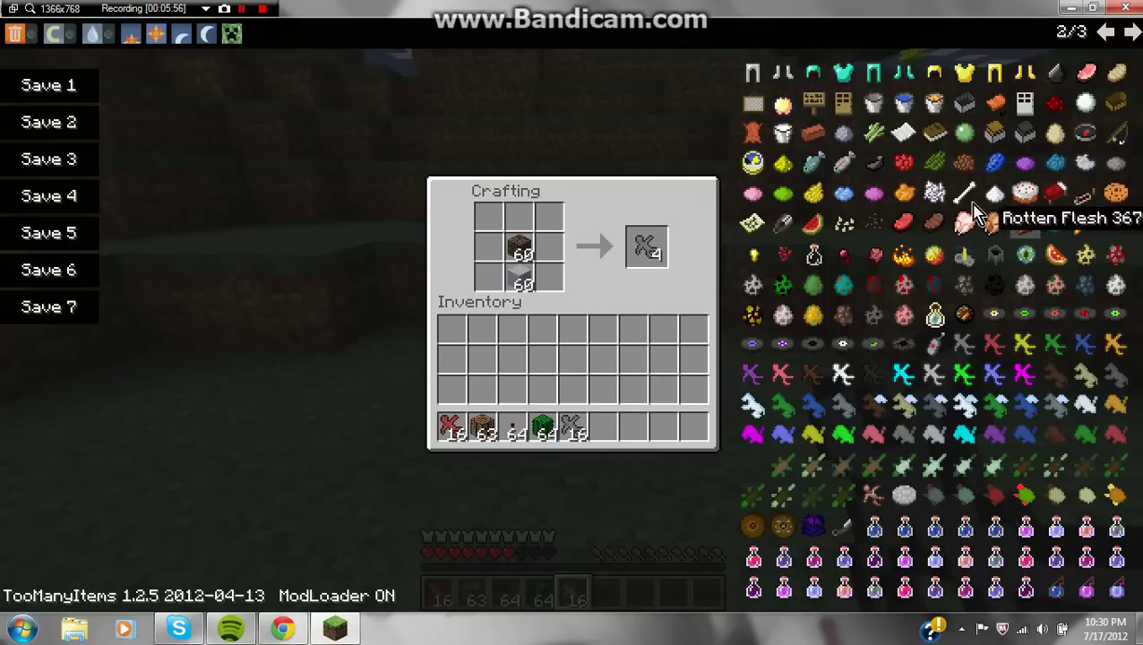
Fill the grid's top row with Cocoa Beans, then clear them back into the inventory.
left_click(977, 175)
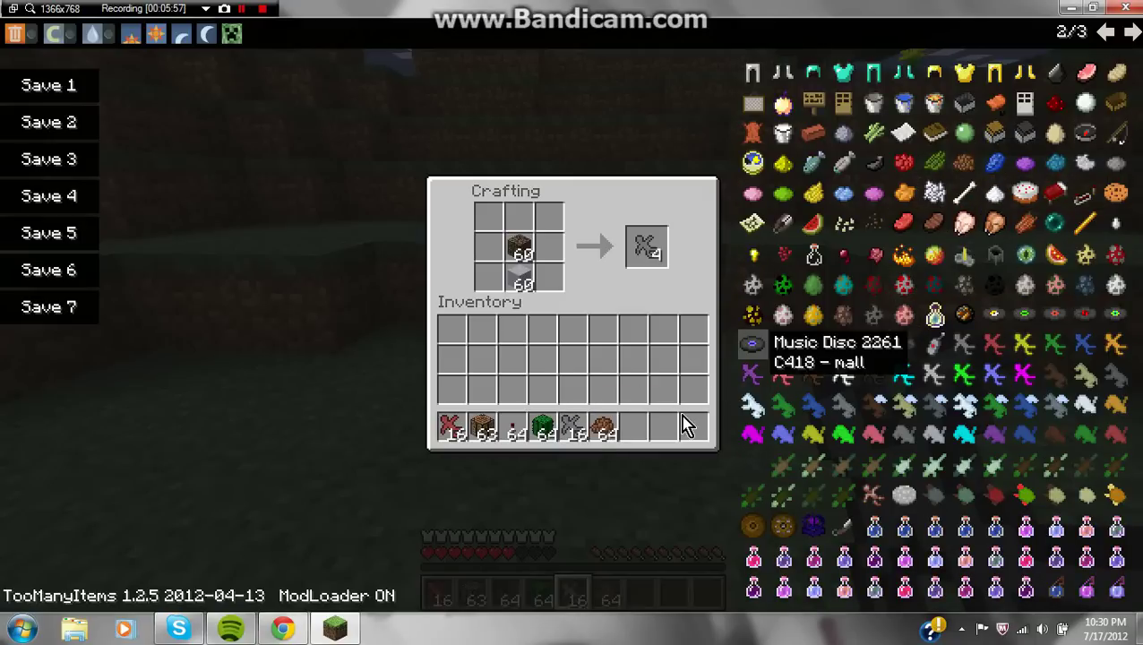
right_click(488, 215)
right_click(548, 222)
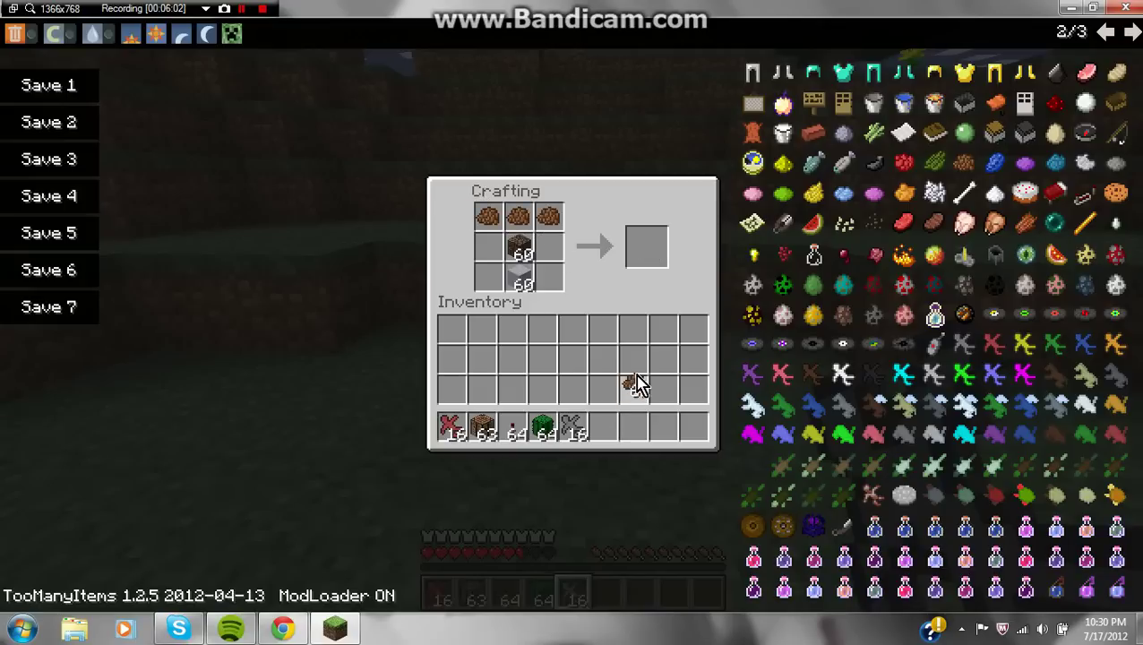
left_click(636, 378)
left_click(636, 378)
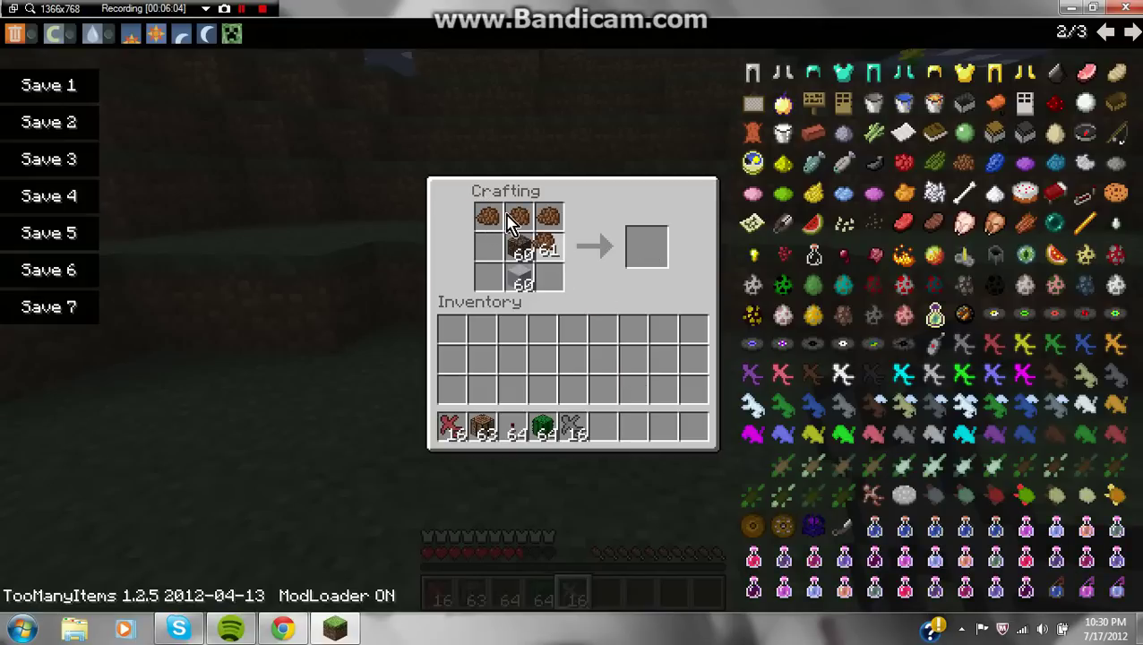
left_click(548, 217)
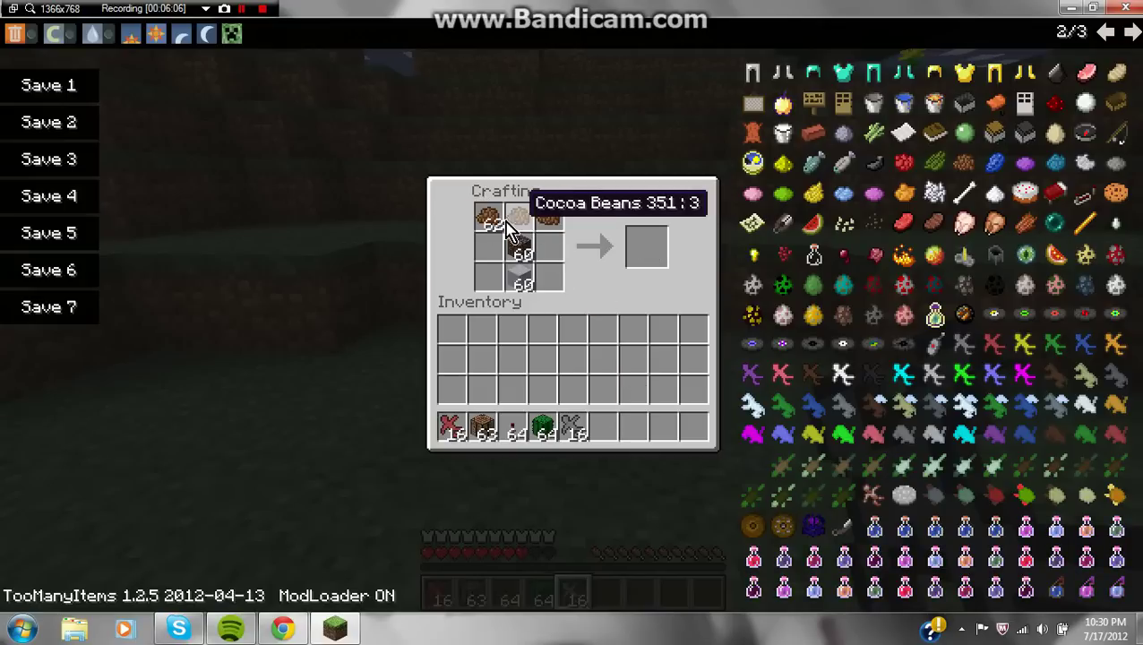
left_click(520, 216)
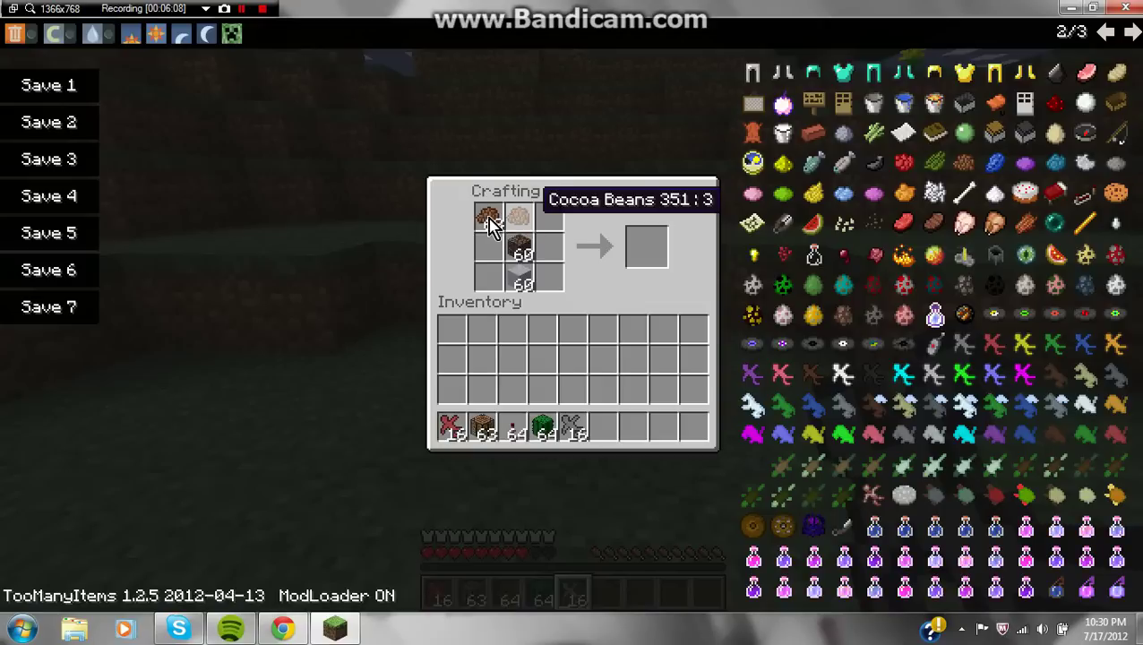
left_click(544, 366)
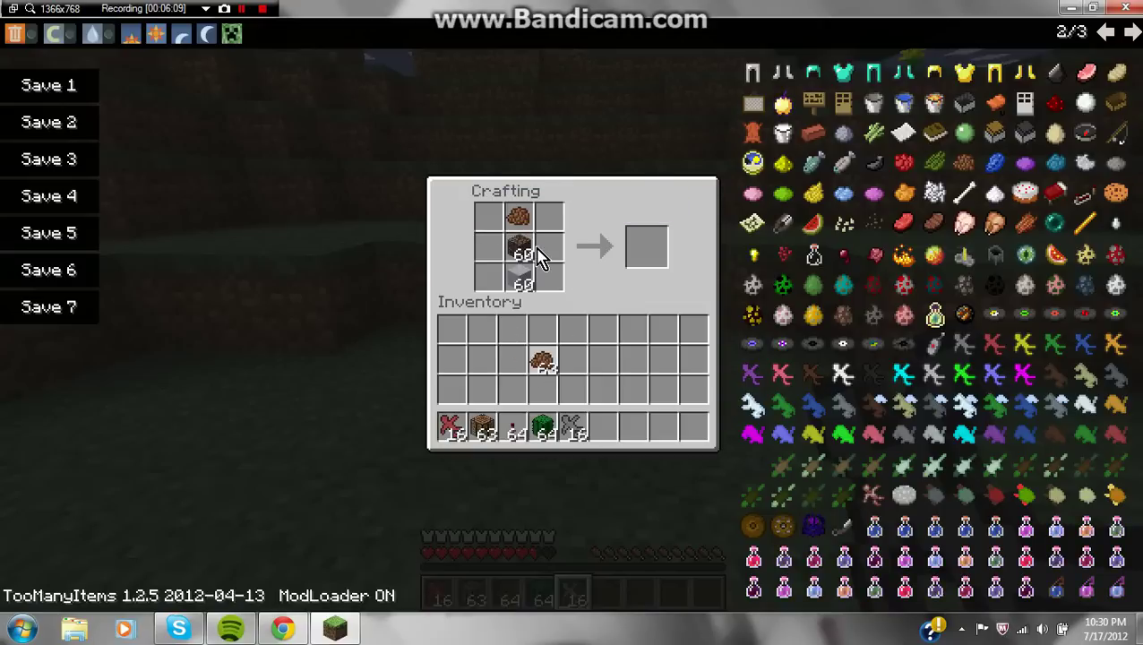
left_click(602, 361)
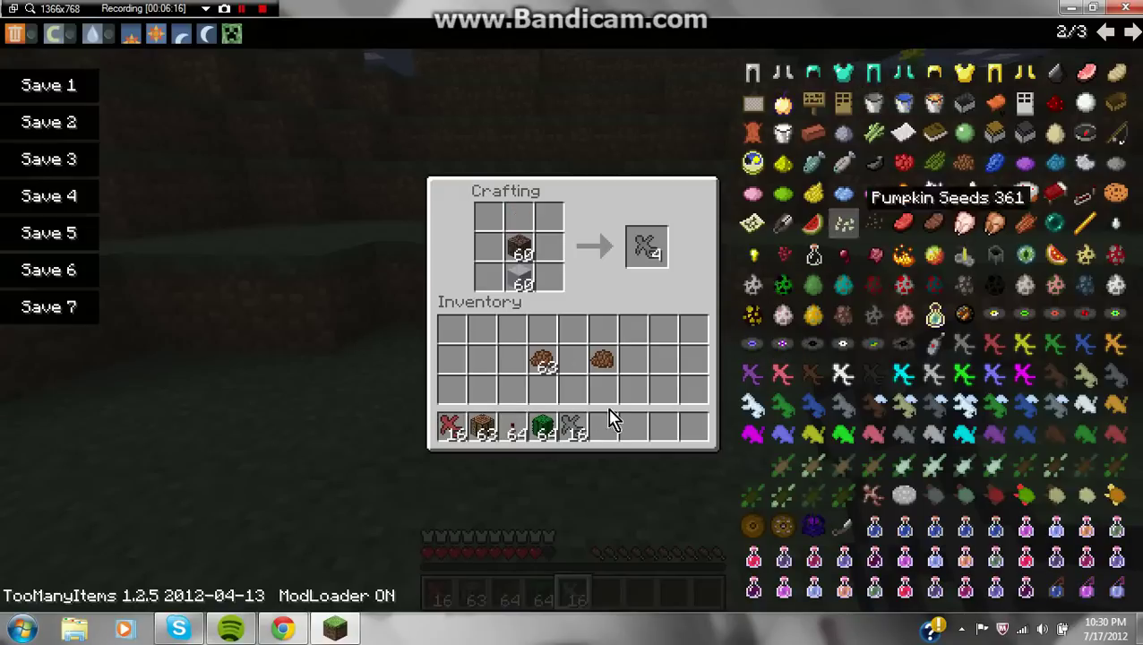
Try Magenta Dye in the grid, collect more clay soldiers, and close the crafting table.
left_click(891, 199)
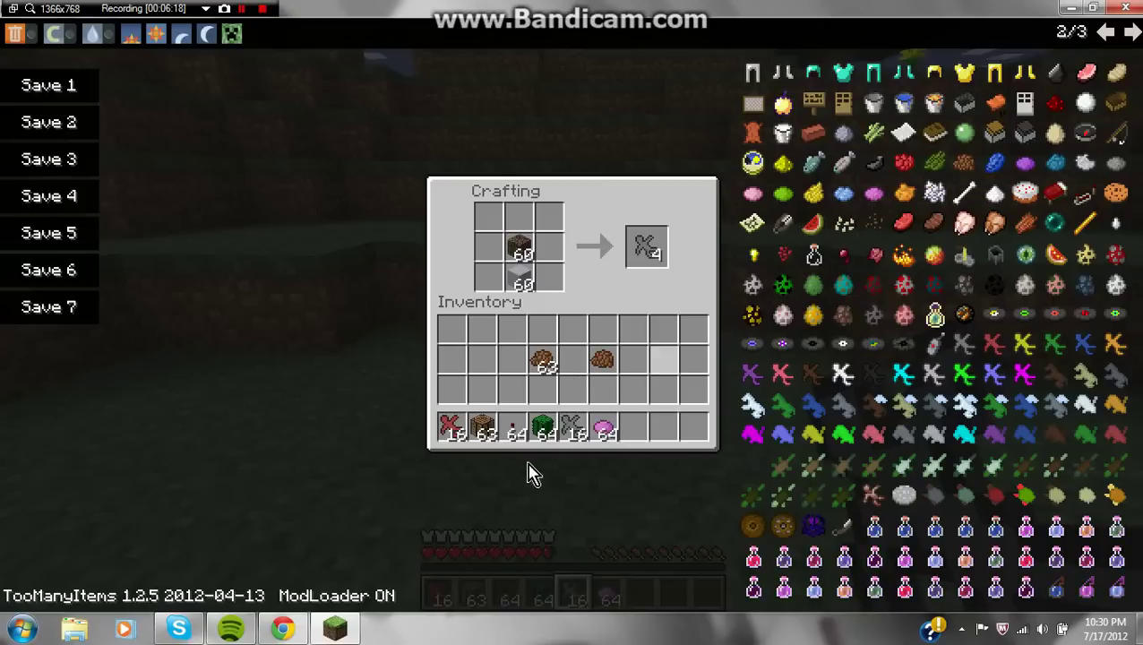
left_click(603, 428)
left_click(519, 218)
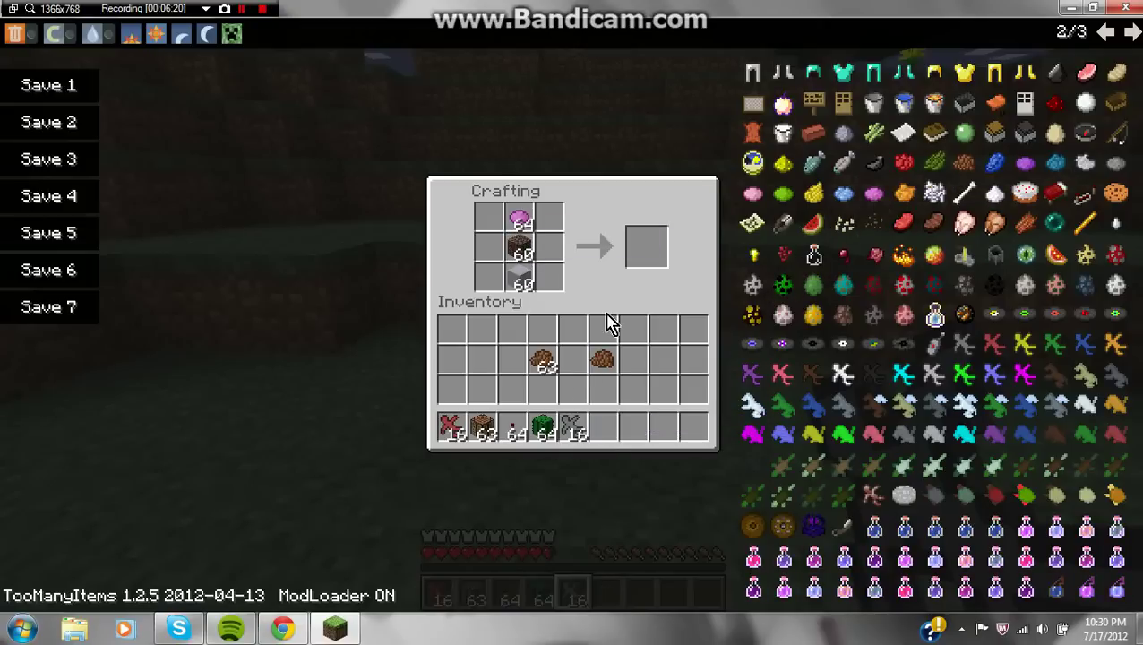
left_click(519, 222)
right_click(639, 338)
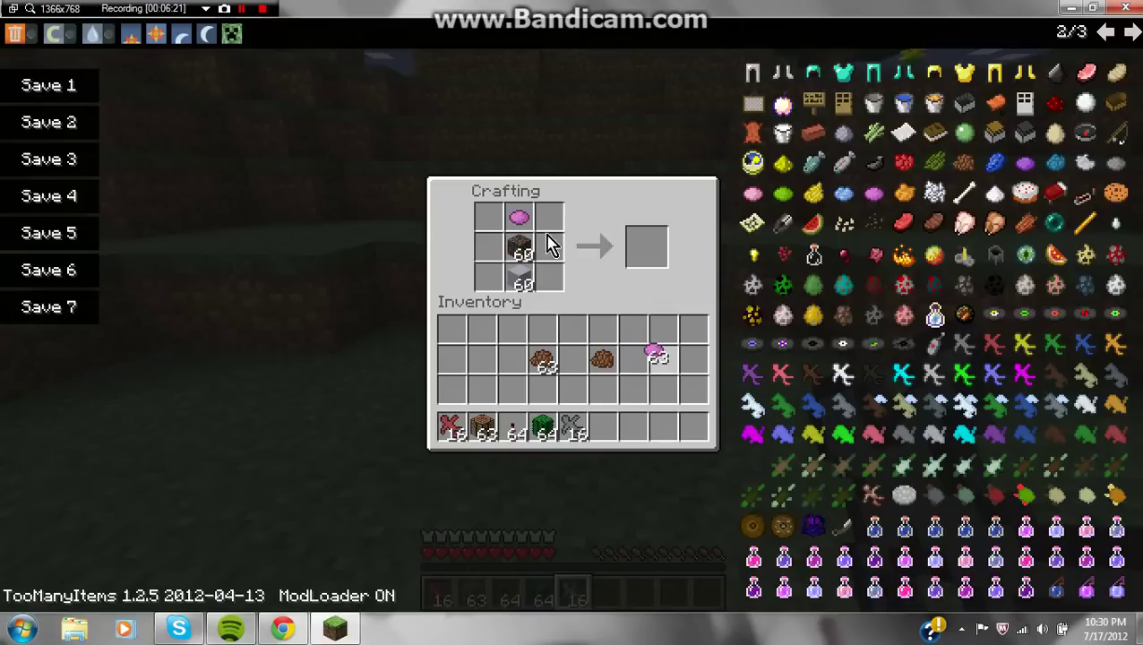
left_click(668, 366)
left_click(637, 339)
left_click(668, 366)
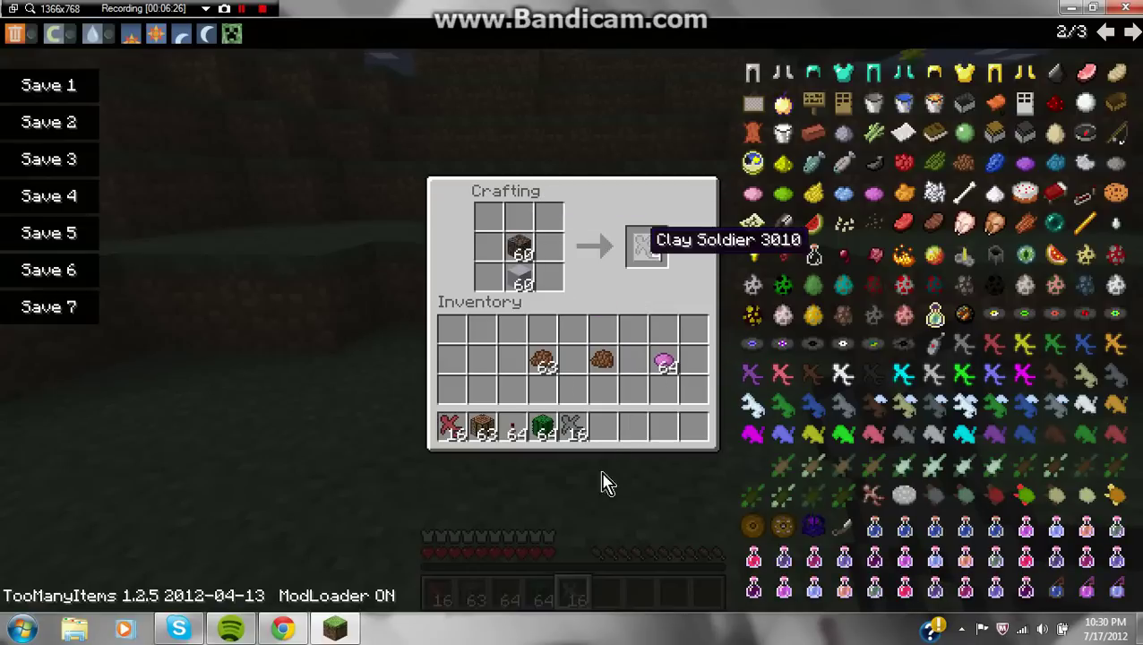
left_click(647, 245)
left_click(647, 245)
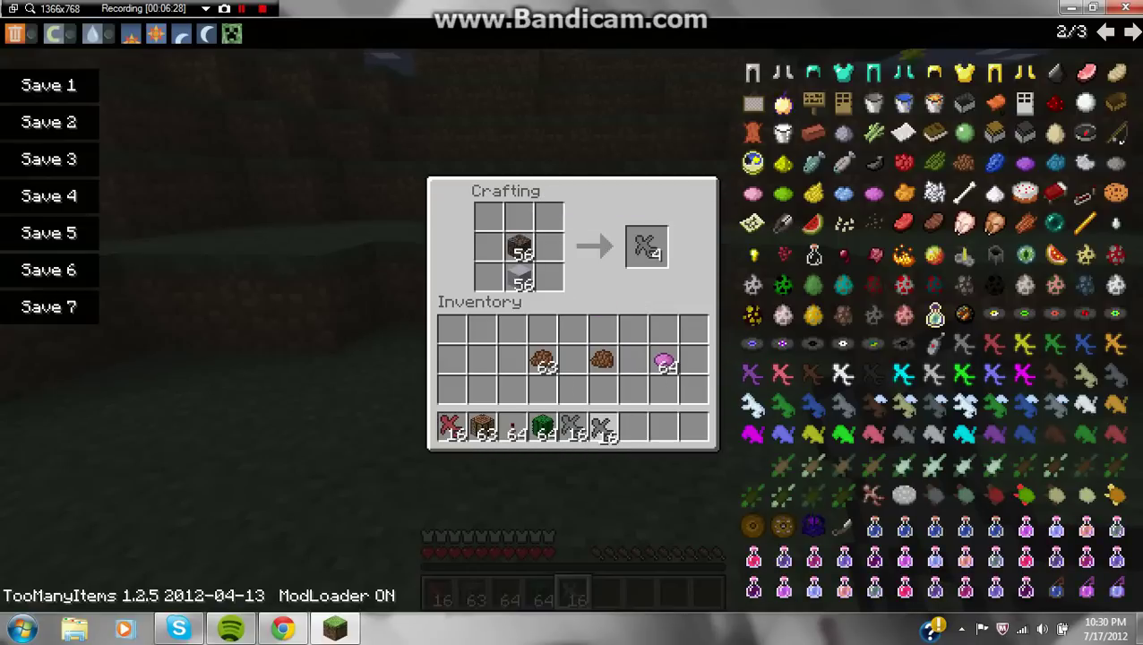
key("Escape")
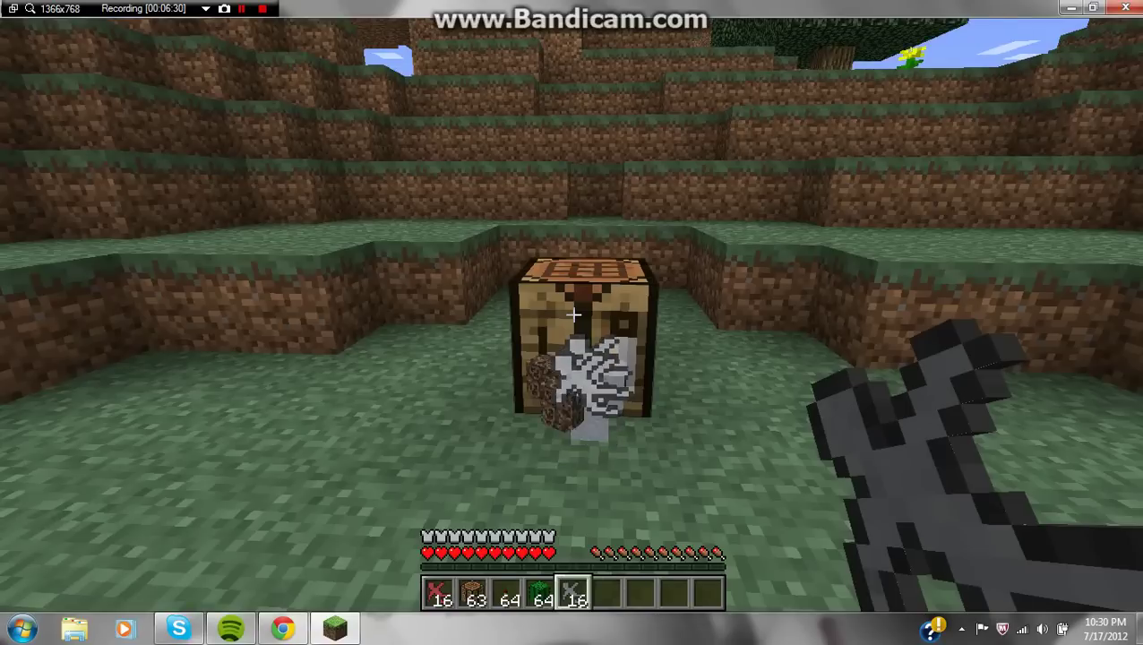
Pick up the dropped items, release red and grey clay soldiers onto the grass, and open the inventory.
key("w")
scroll(571, 315, "up", 3)
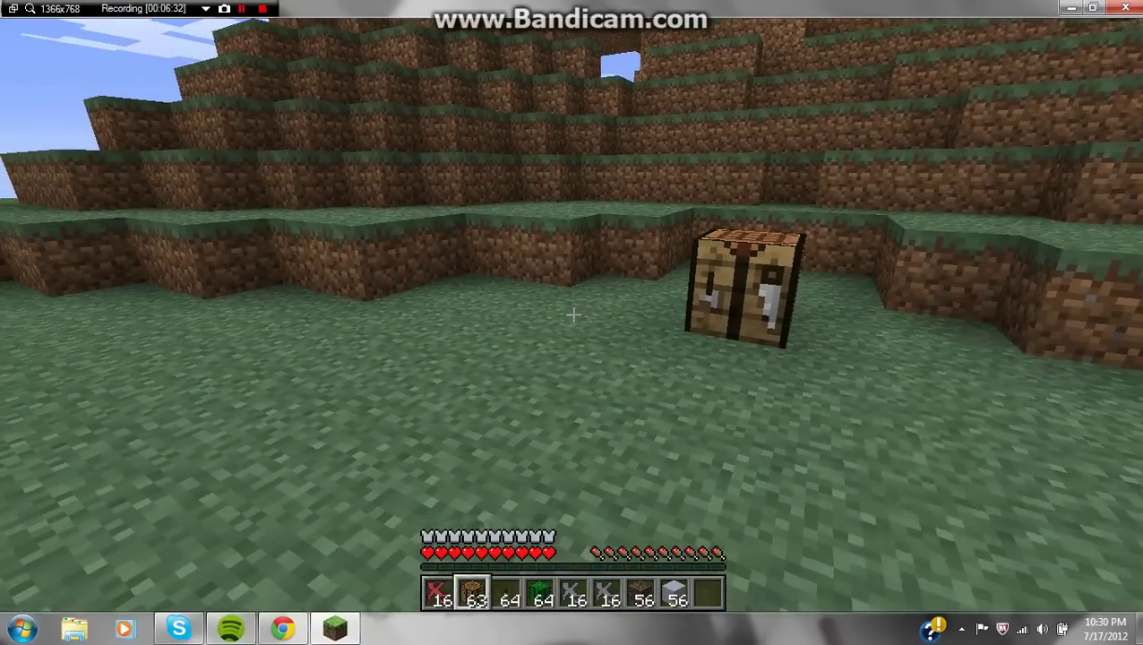
scroll(572, 315, "down", 3)
scroll(571, 316, "down", 1)
scroll(572, 315, "up", 1)
right_click(571, 315)
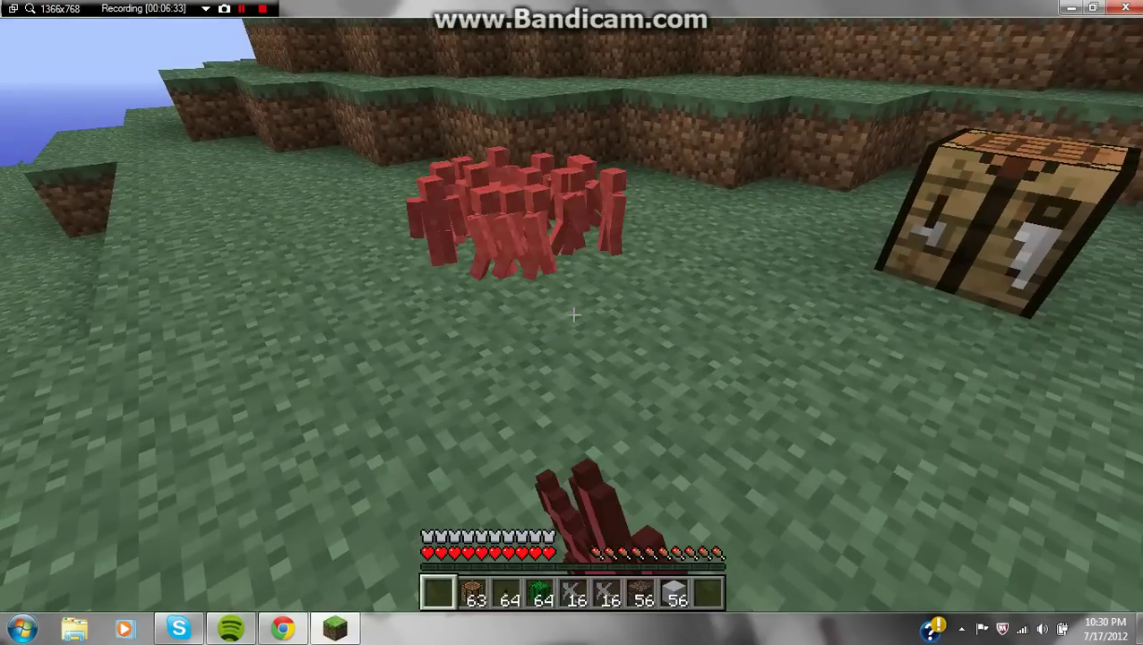
scroll(572, 315, "down", 1)
scroll(571, 315, "down", 1)
scroll(571, 316, "down", 2)
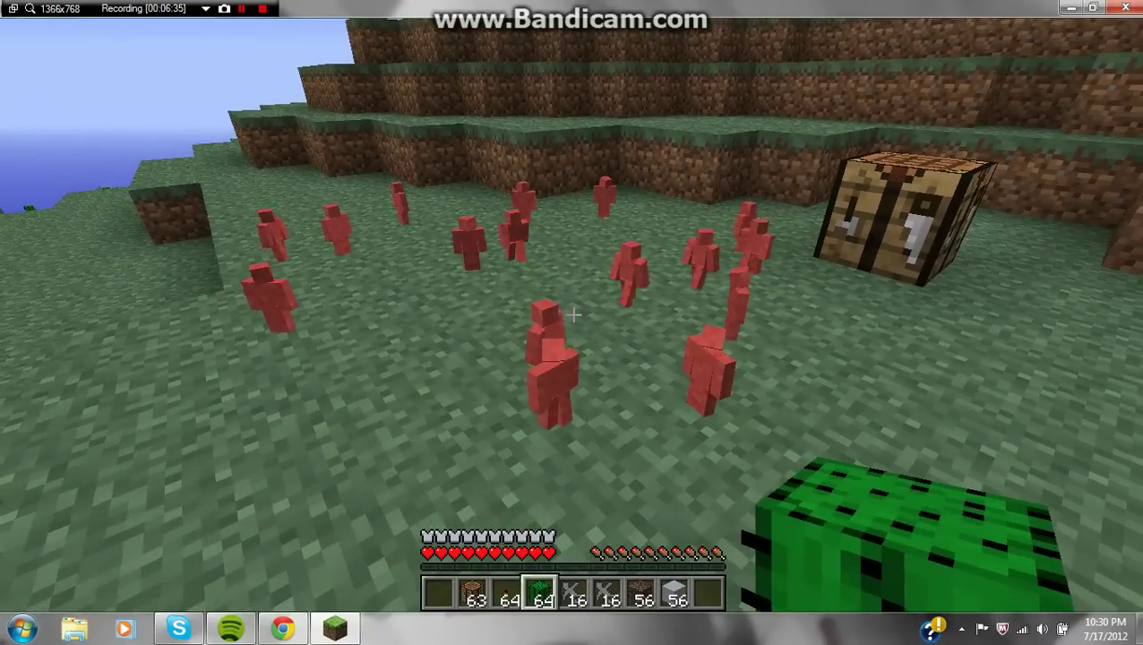
scroll(571, 316, "down", 1)
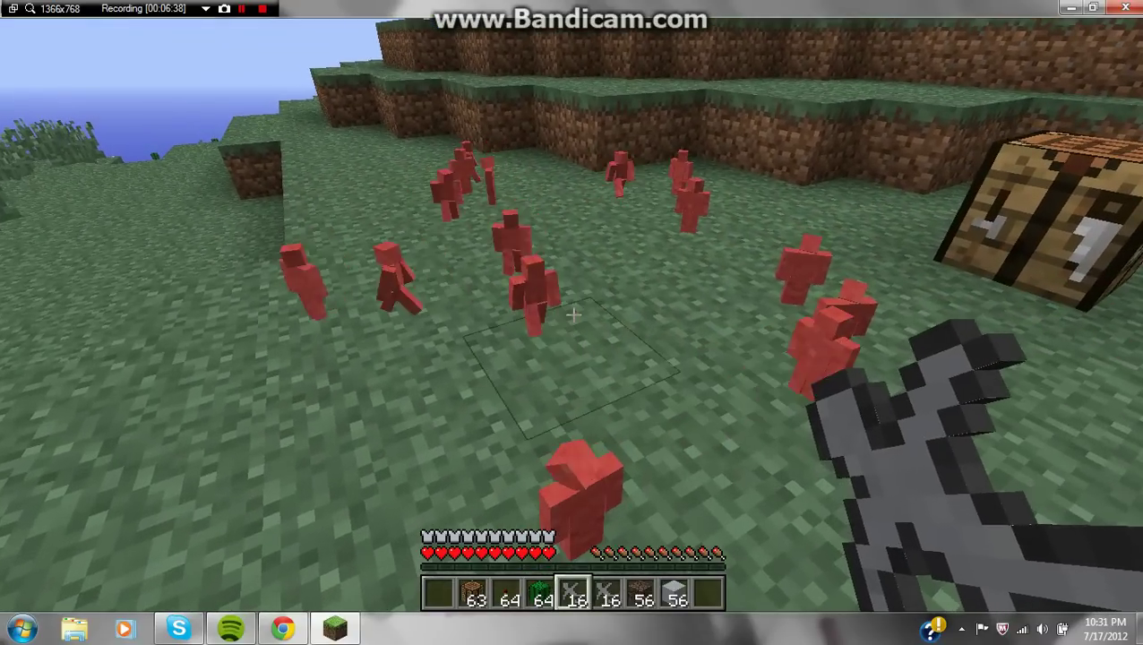
right_click(571, 315)
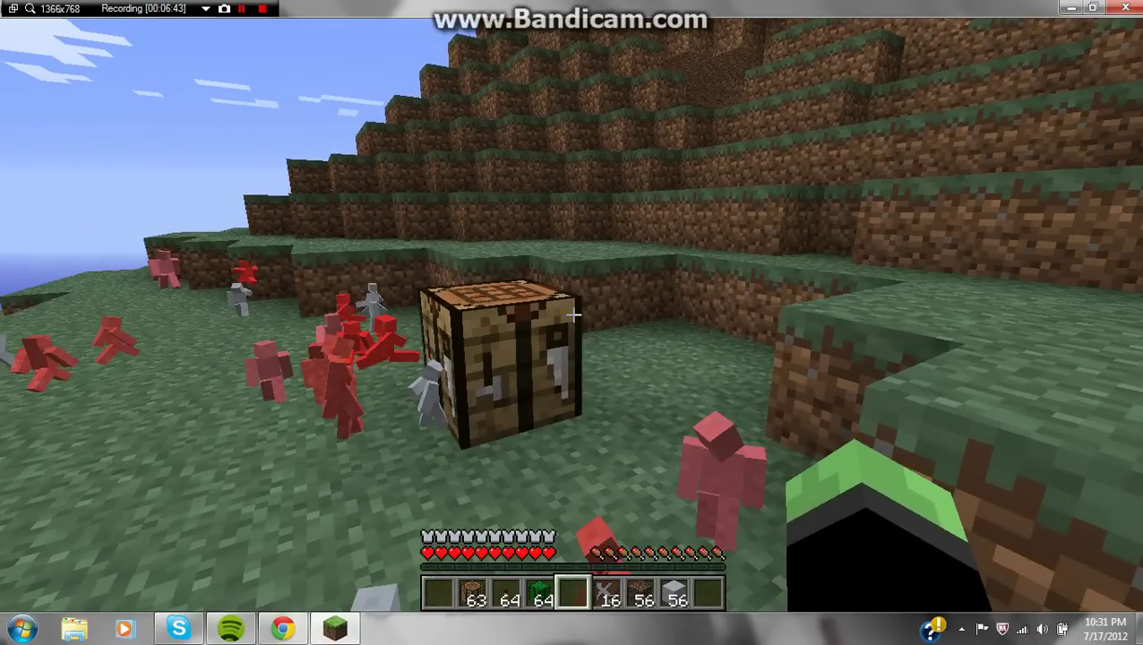
key("e")
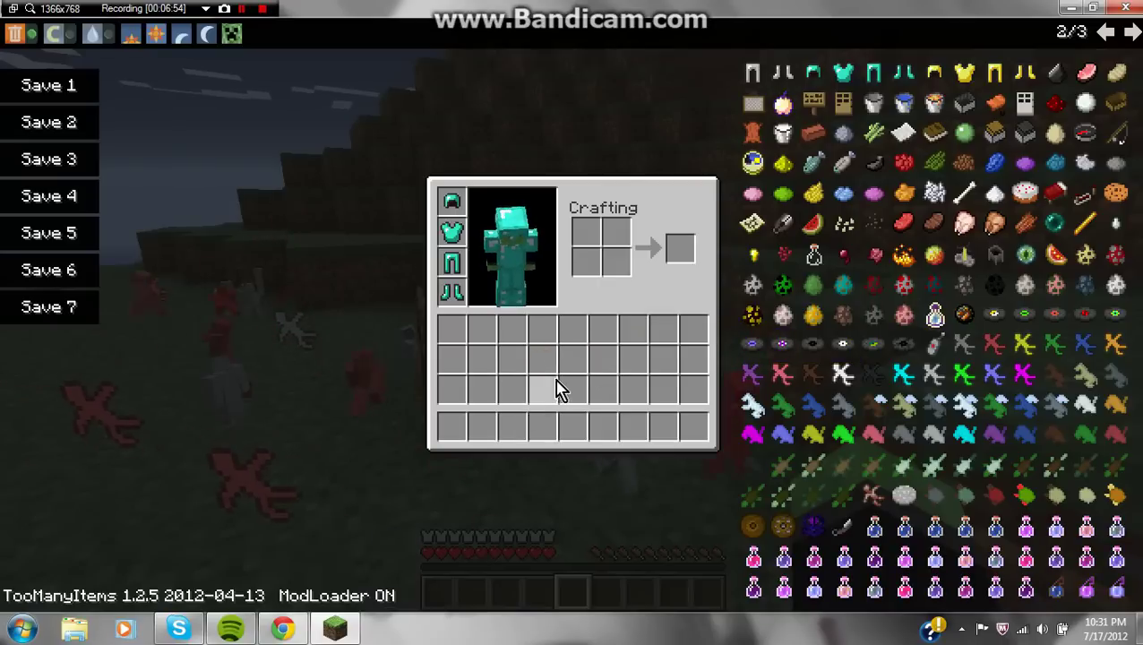
Close the inventory, watch the clay soldier battle, then open the game menu.
key("Escape")
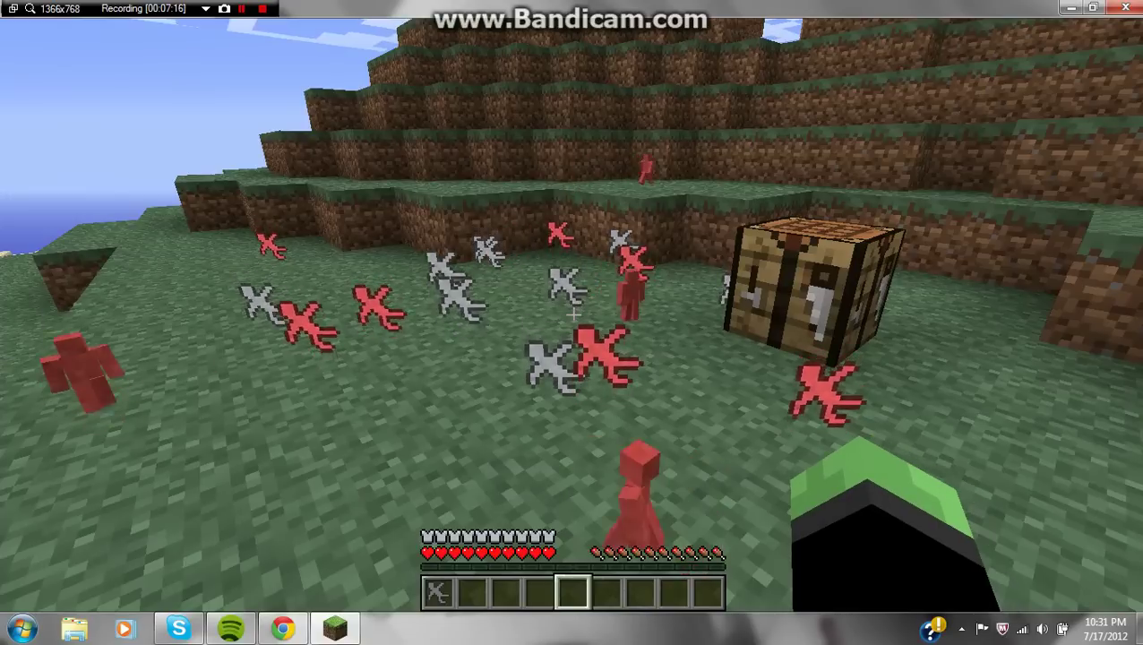
key("Escape")
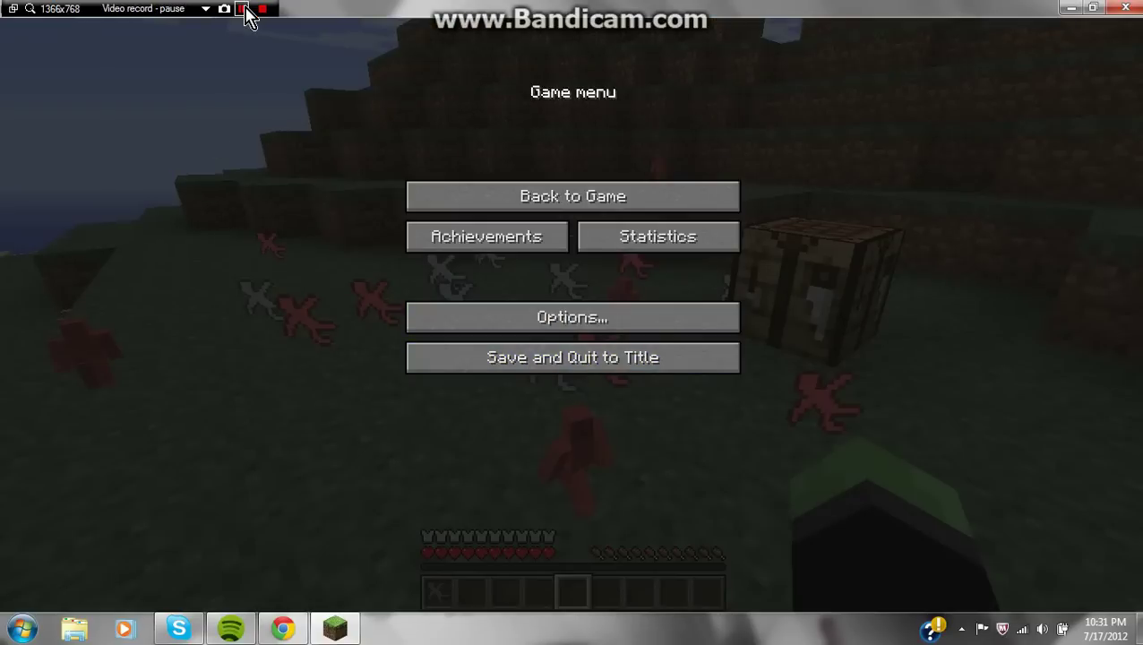